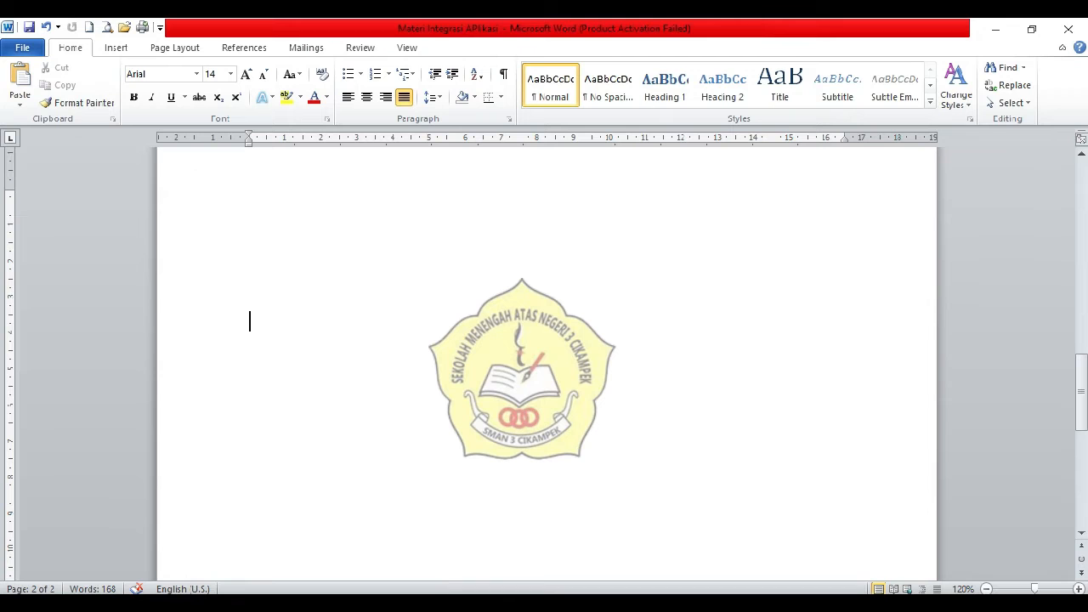
Switch to PowerPoint and paste the text "SMAN 3 CIKAMPEK LUAR BIASA" into the slide's title placeholder.
click(417, 578)
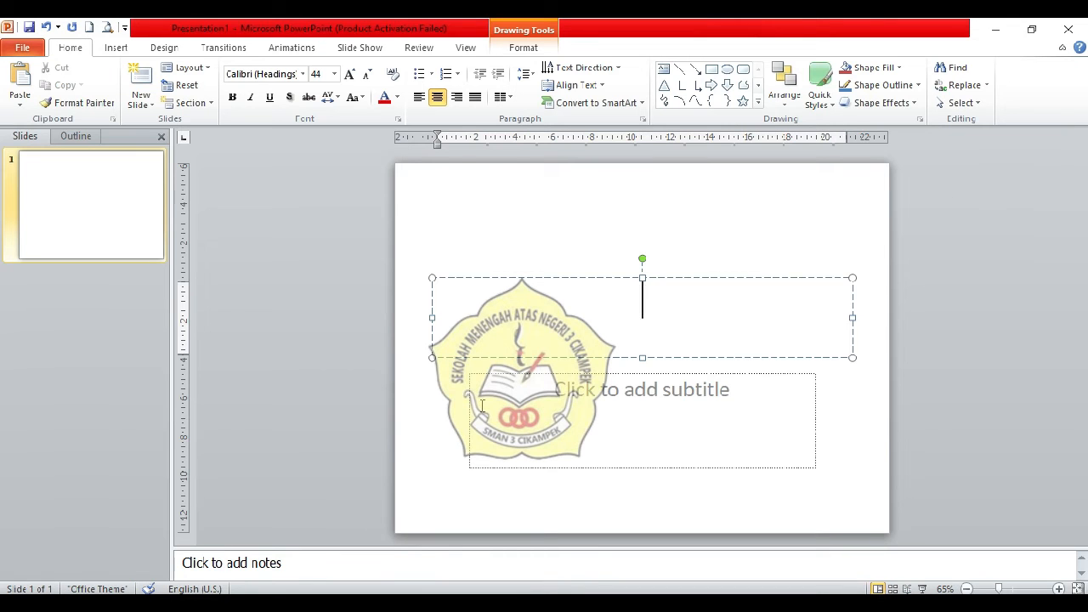
click(27, 92)
click(609, 223)
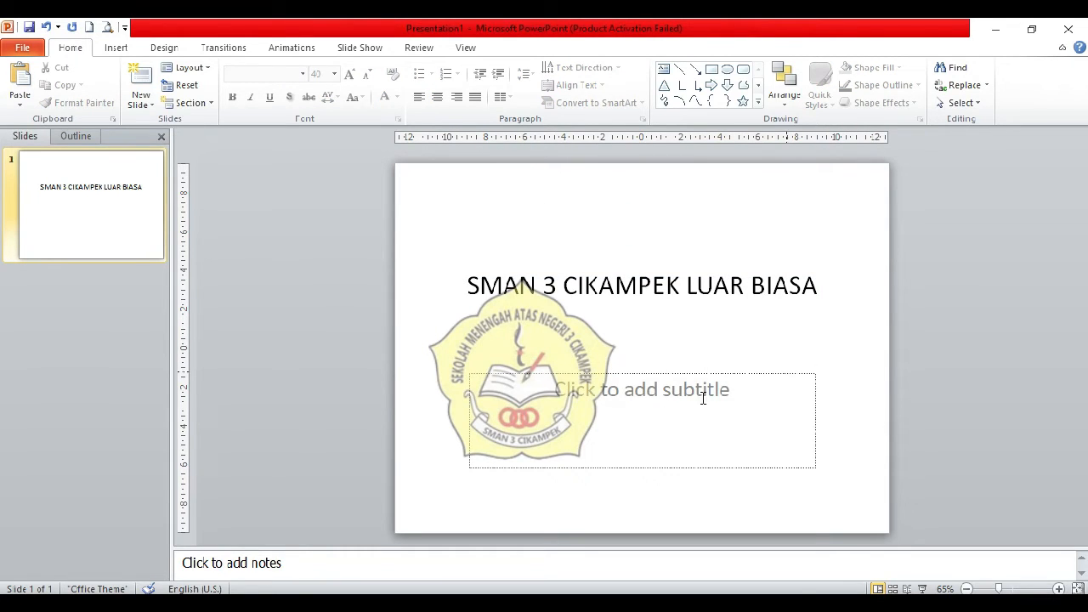
click(333, 603)
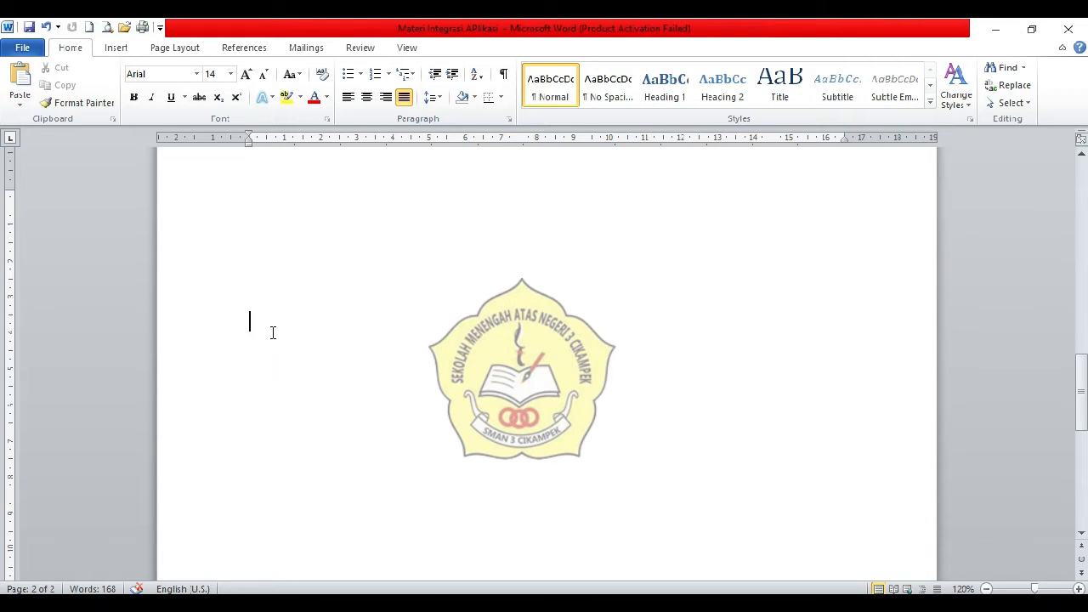
click(532, 605)
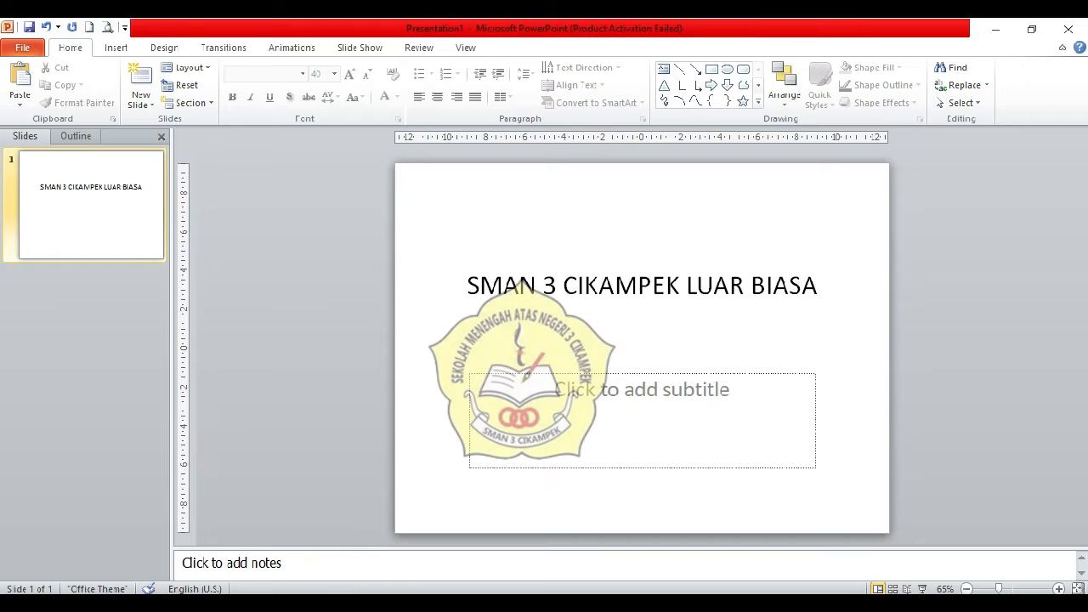
click(338, 606)
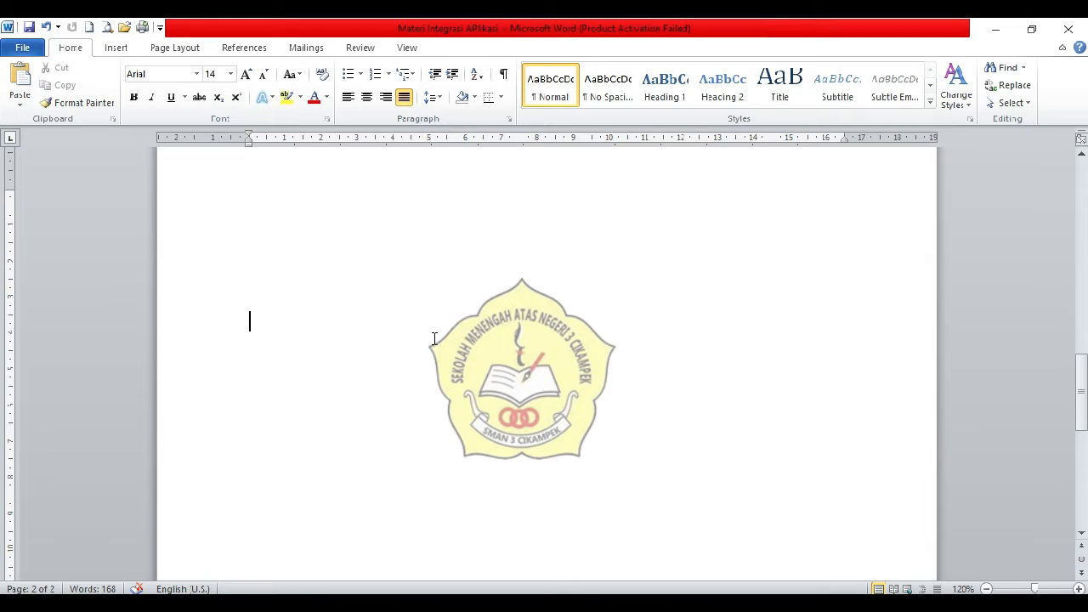
click(416, 606)
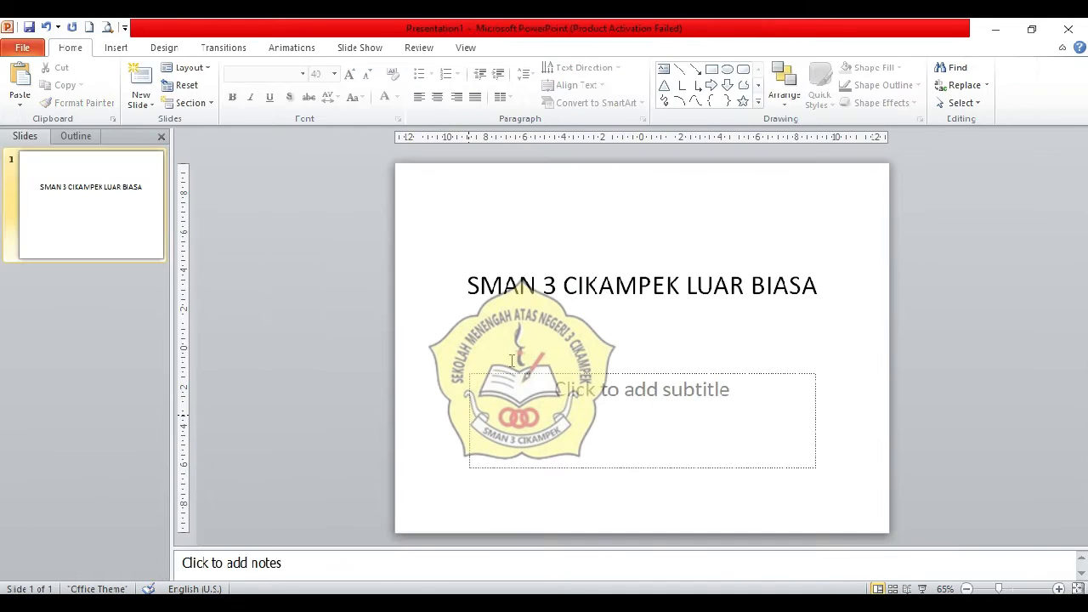
click(540, 317)
click(572, 241)
Switch to Word and insert the picture ASUNTIKAN_VAKSIN-removebg-preview on the blank second page.
click(443, 605)
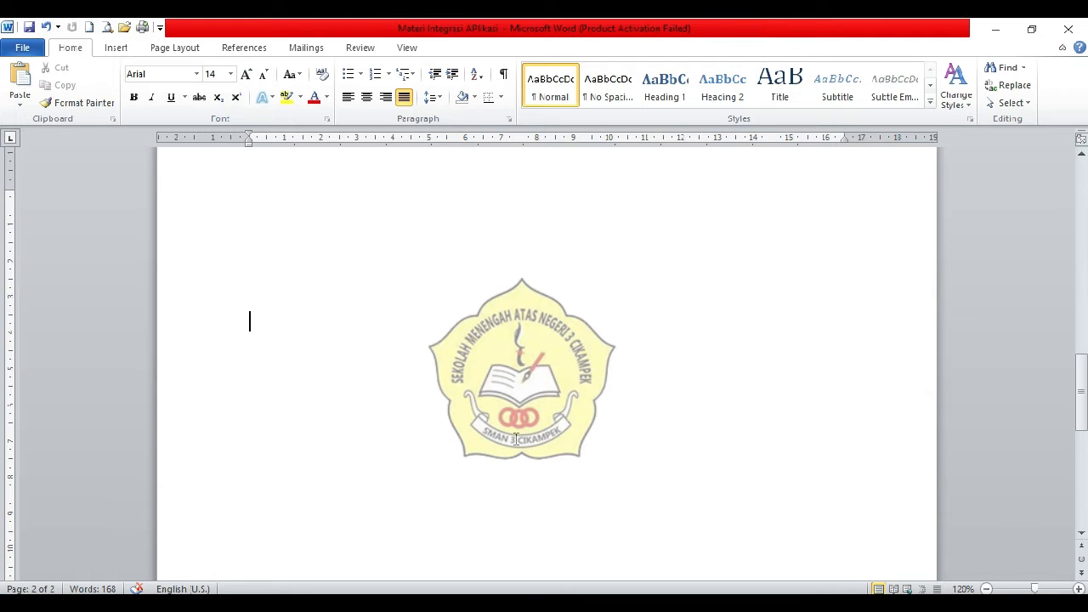
drag(1083, 397, 1083, 266)
scroll(281, 302, down, 1)
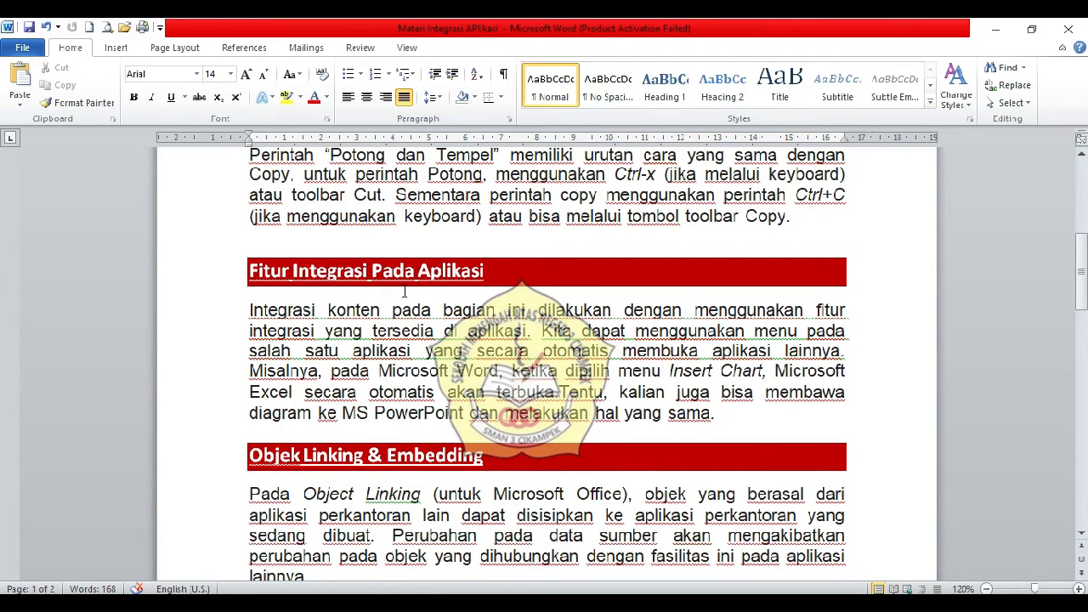
scroll(405, 341, down, 15)
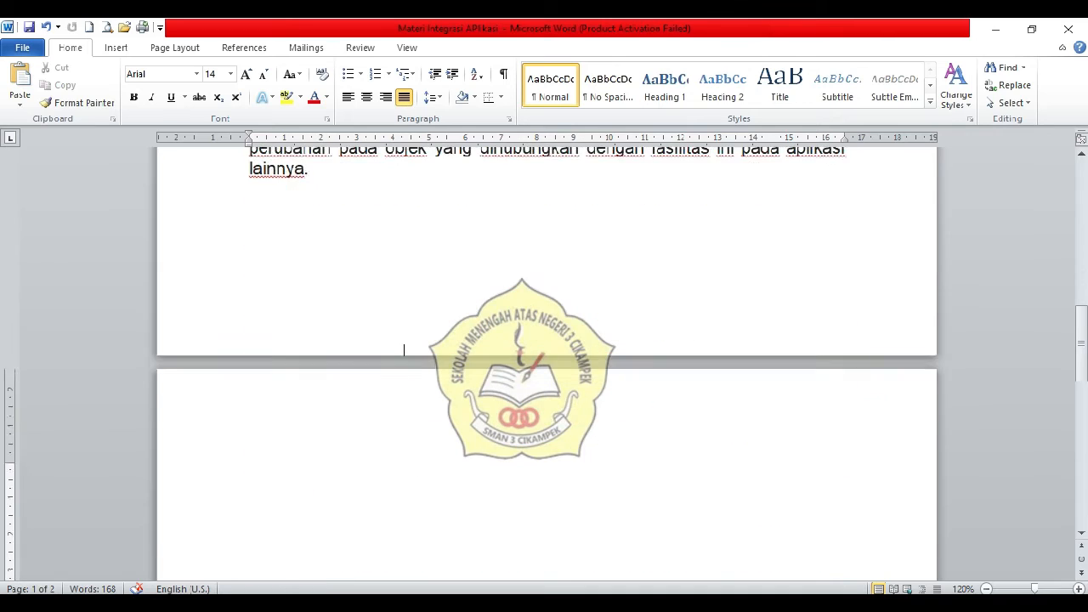
click(308, 261)
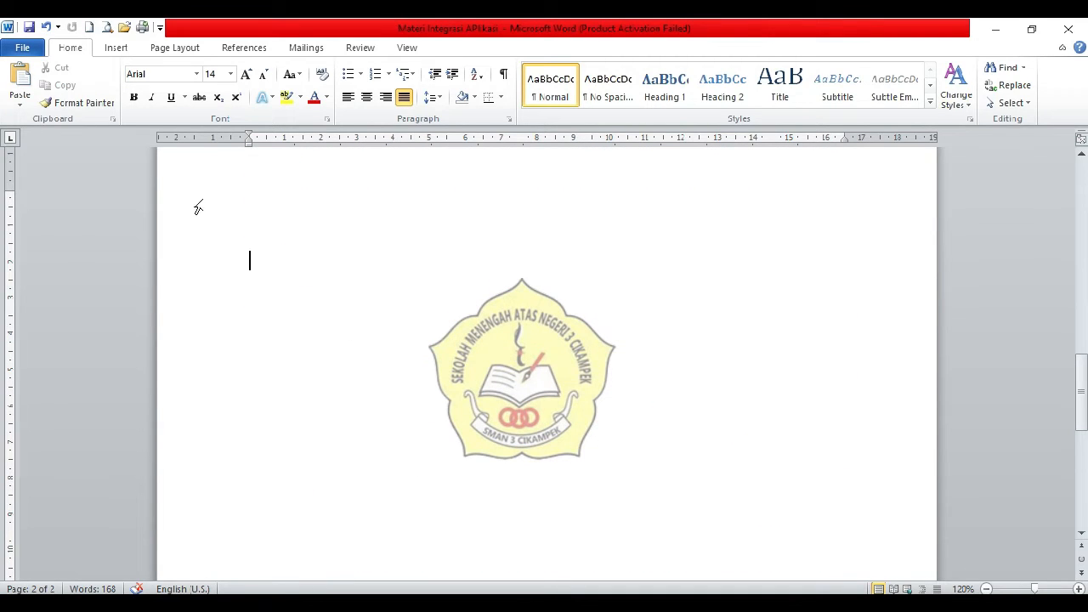
click(116, 51)
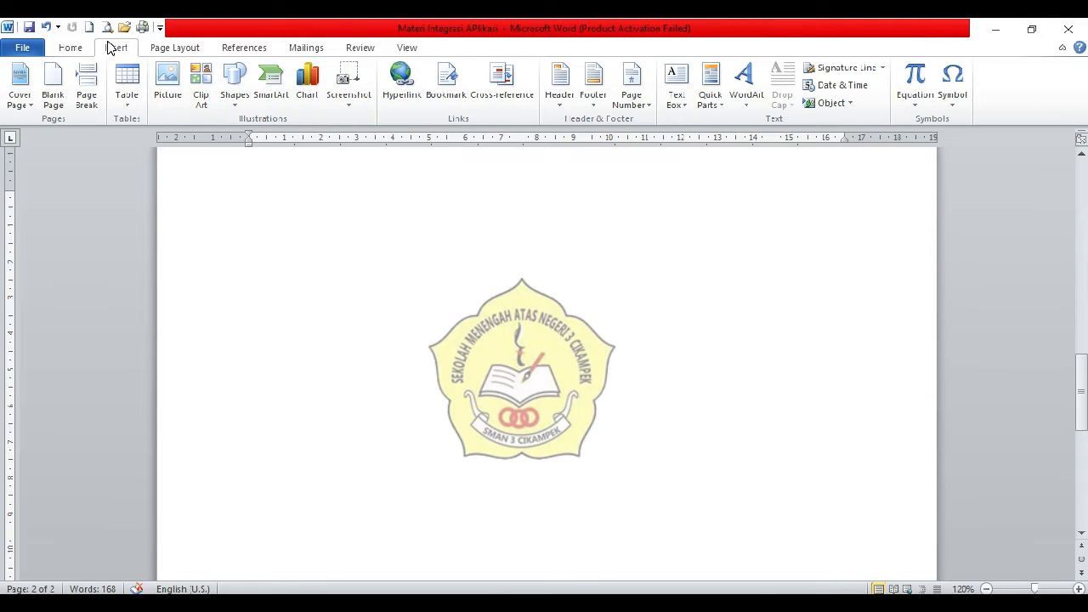
click(166, 85)
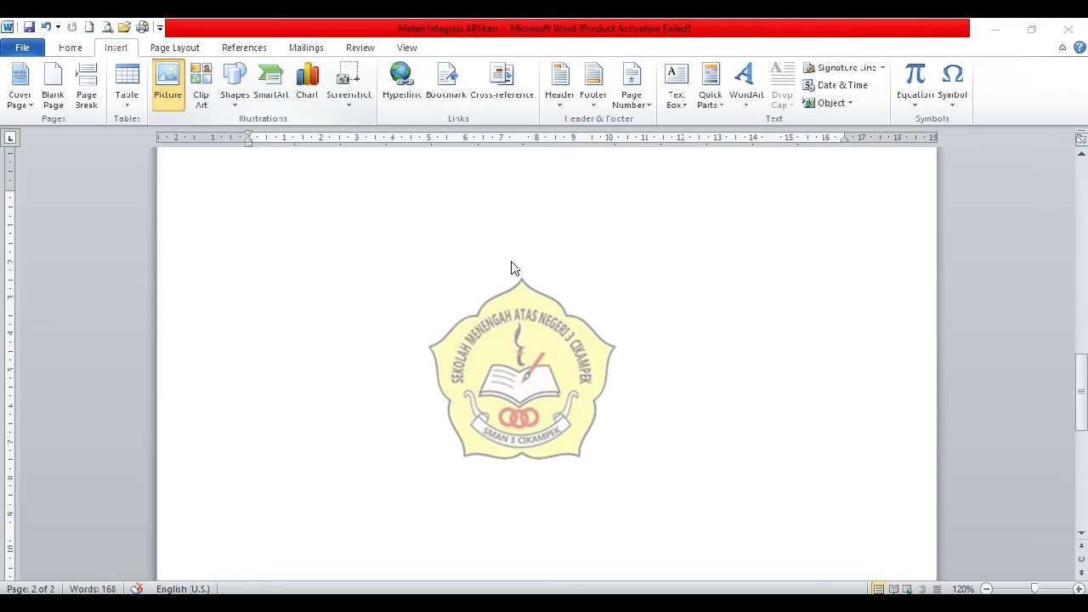
scroll(324, 264, down, 2)
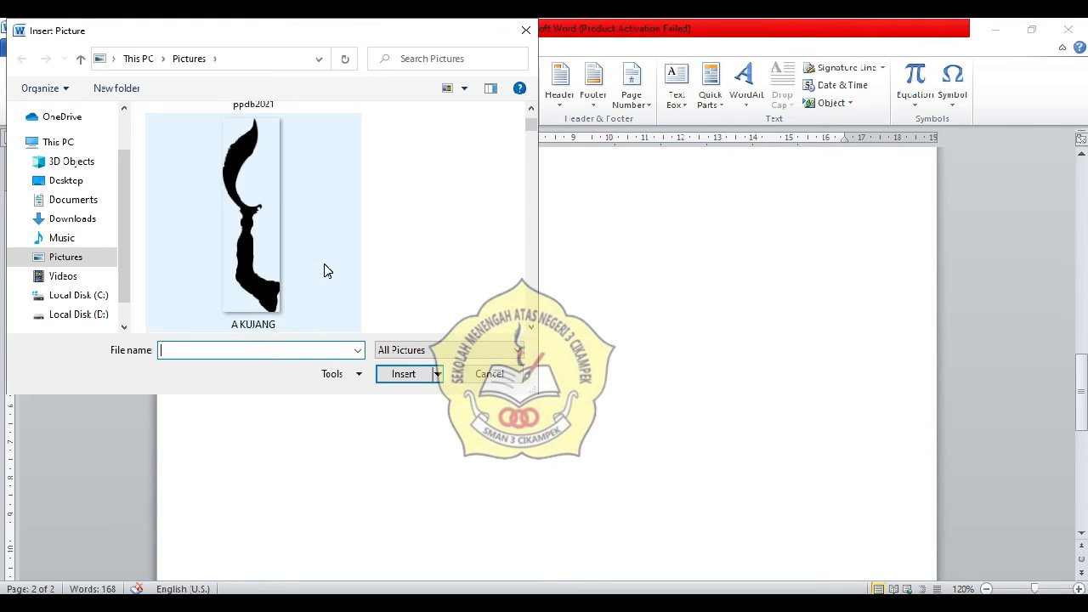
scroll(324, 264, down, 1)
click(238, 234)
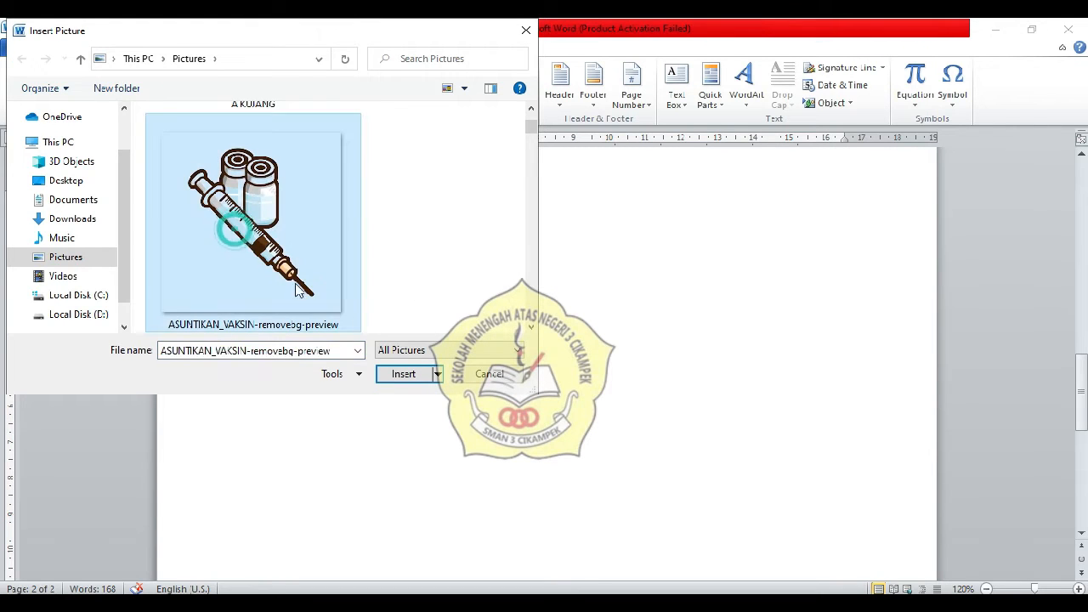
click(416, 375)
click(512, 318)
Copy the syringe picture from Word and paste it onto the PowerPoint slide below the title.
click(385, 339)
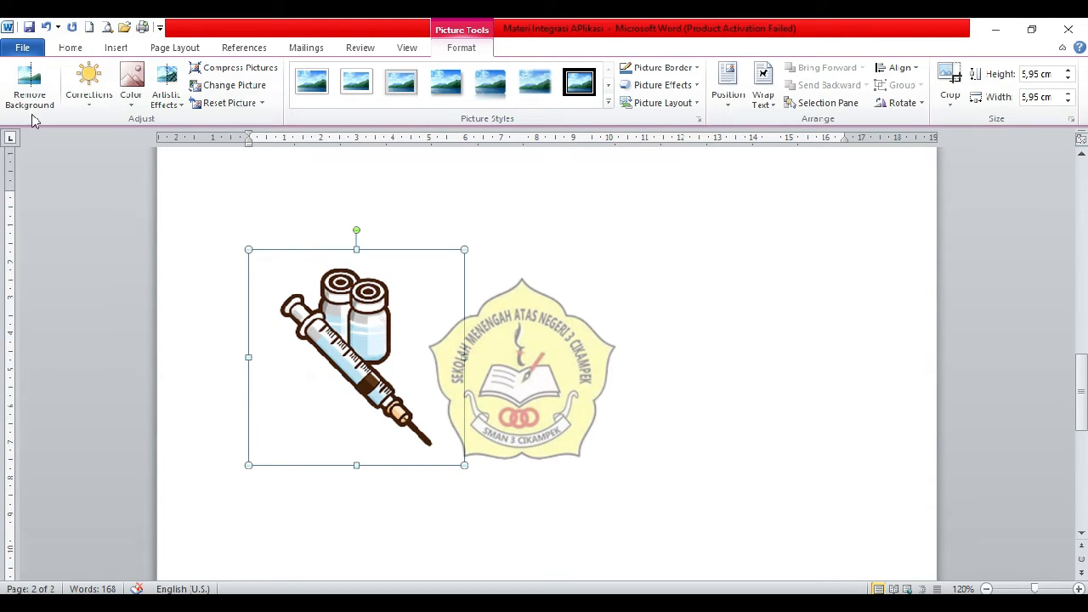
click(71, 48)
click(65, 87)
click(447, 603)
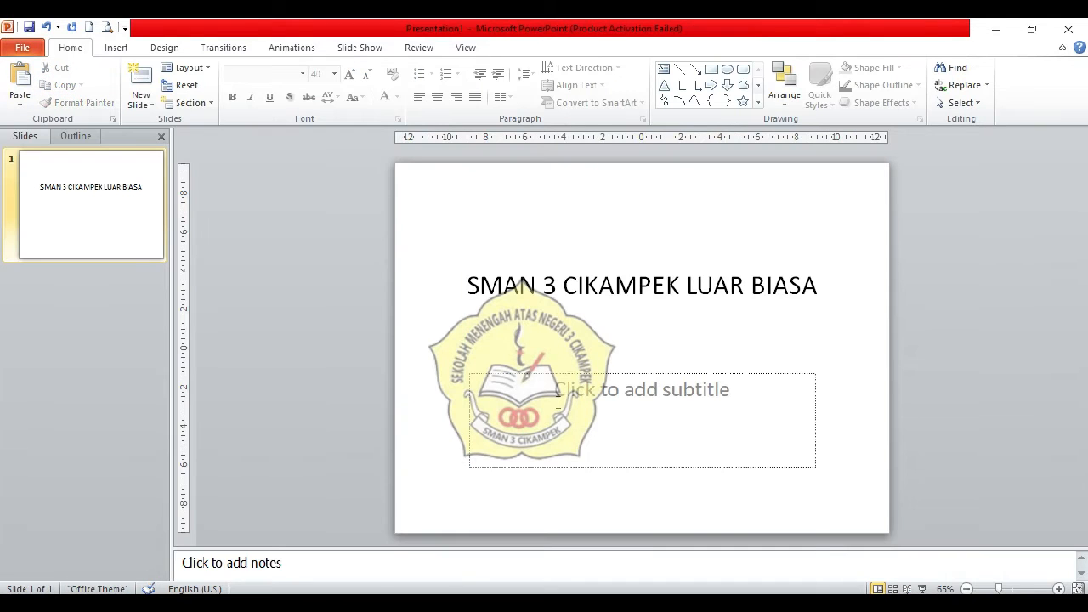
click(574, 346)
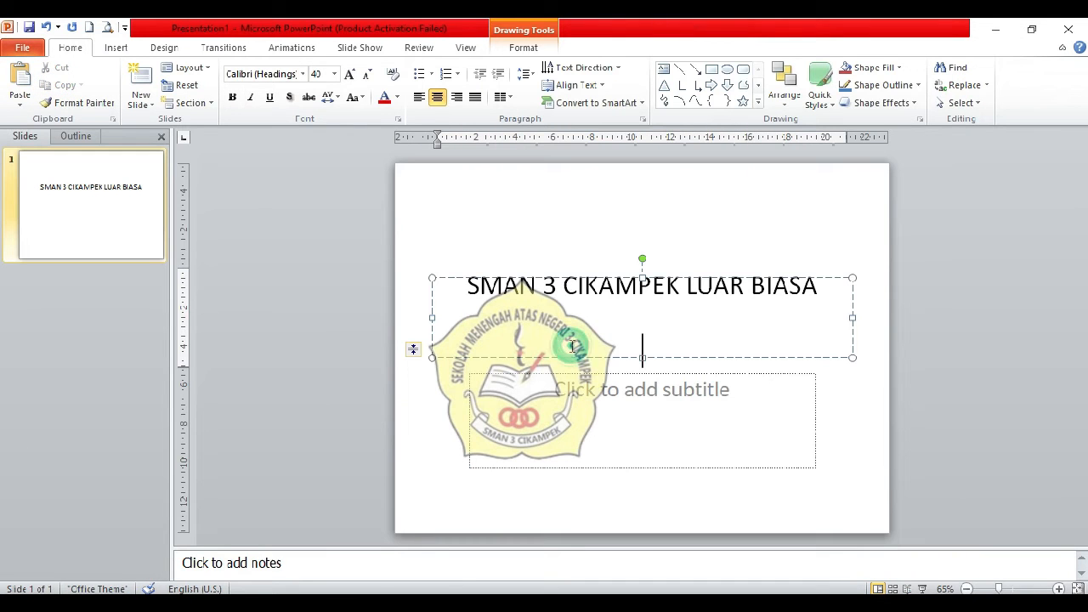
click(876, 440)
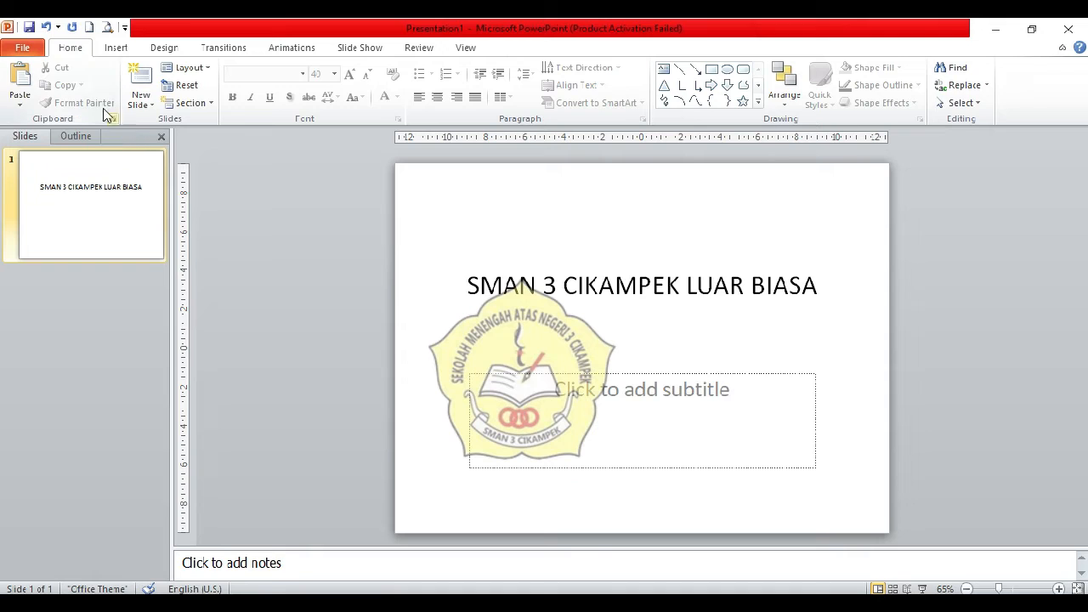
click(20, 81)
drag(663, 333, 663, 372)
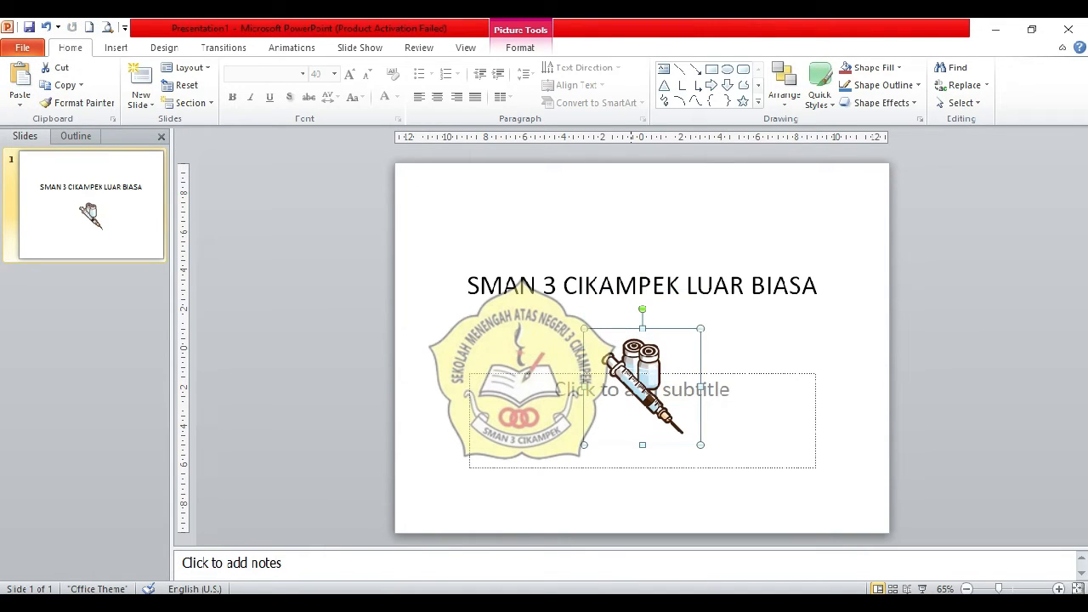
Check the original syringe picture in Word and delete its copy from the PowerPoint slide.
key(alt+Tab)
click(338, 348)
click(558, 367)
click(403, 368)
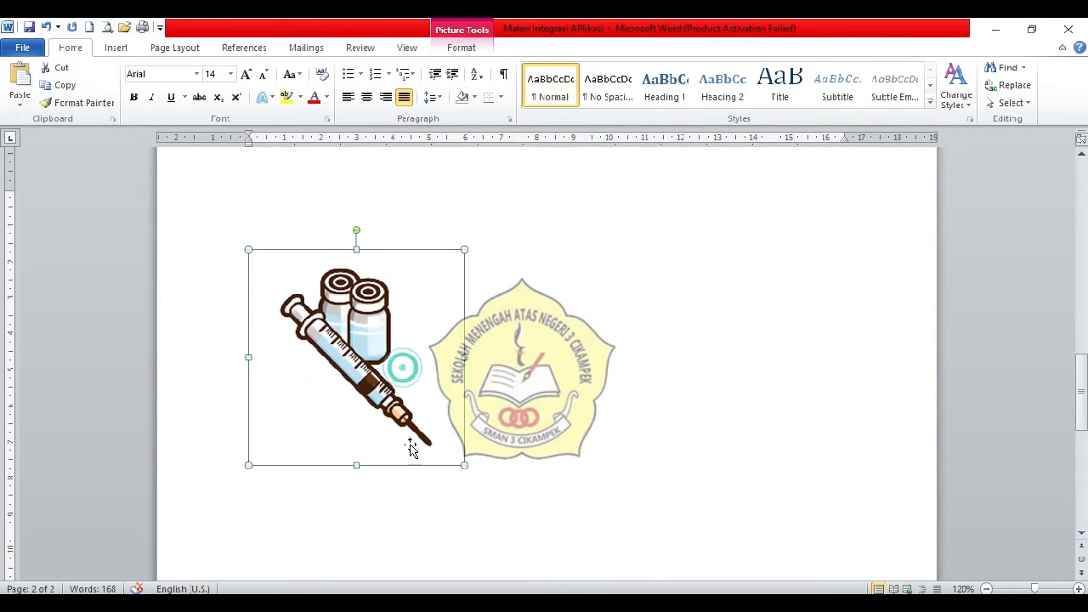
click(555, 418)
key(alt+Tab)
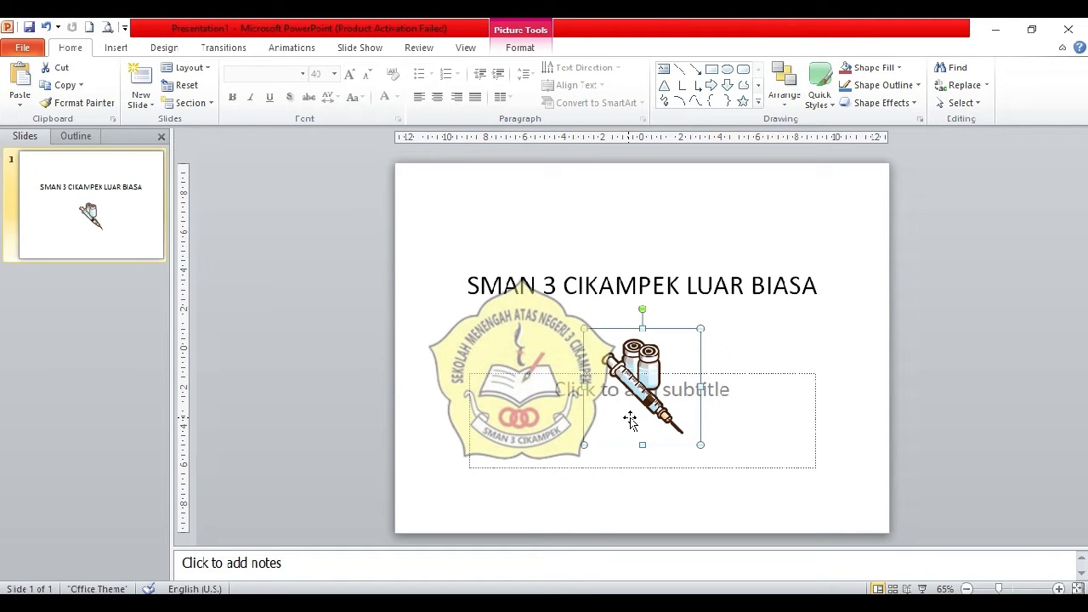
key(Delete)
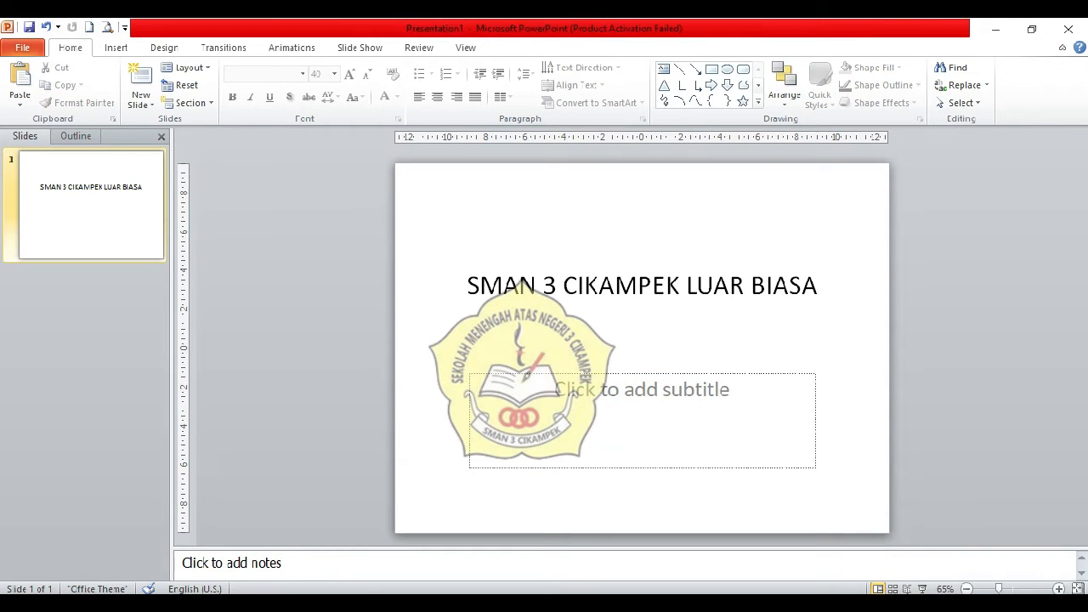
Cut the syringe picture from the Word page and paste it onto the PowerPoint slide below the title.
key(alt+Tab)
click(348, 323)
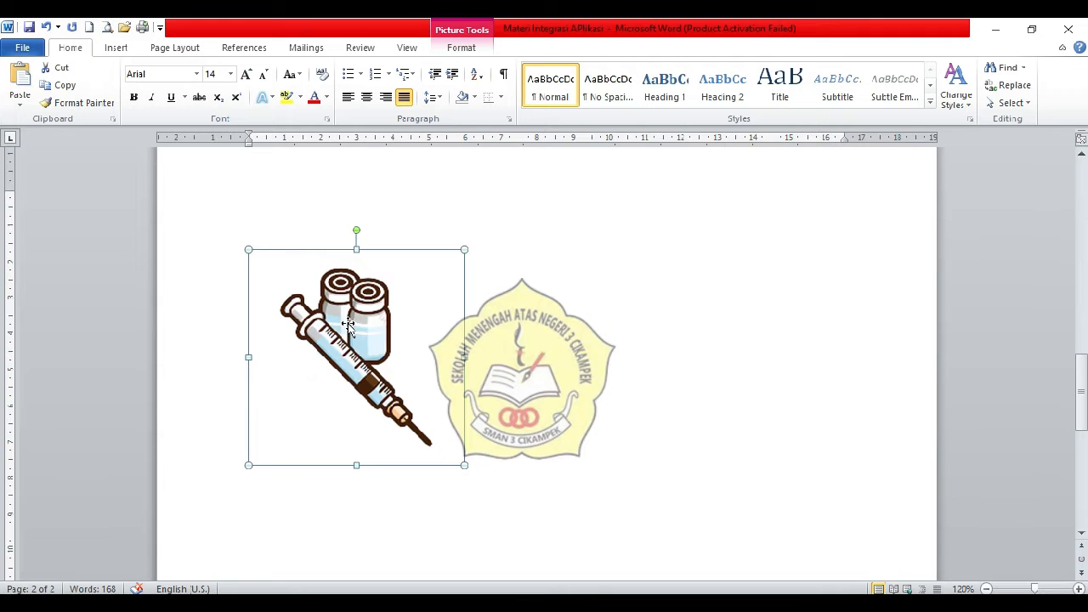
click(56, 67)
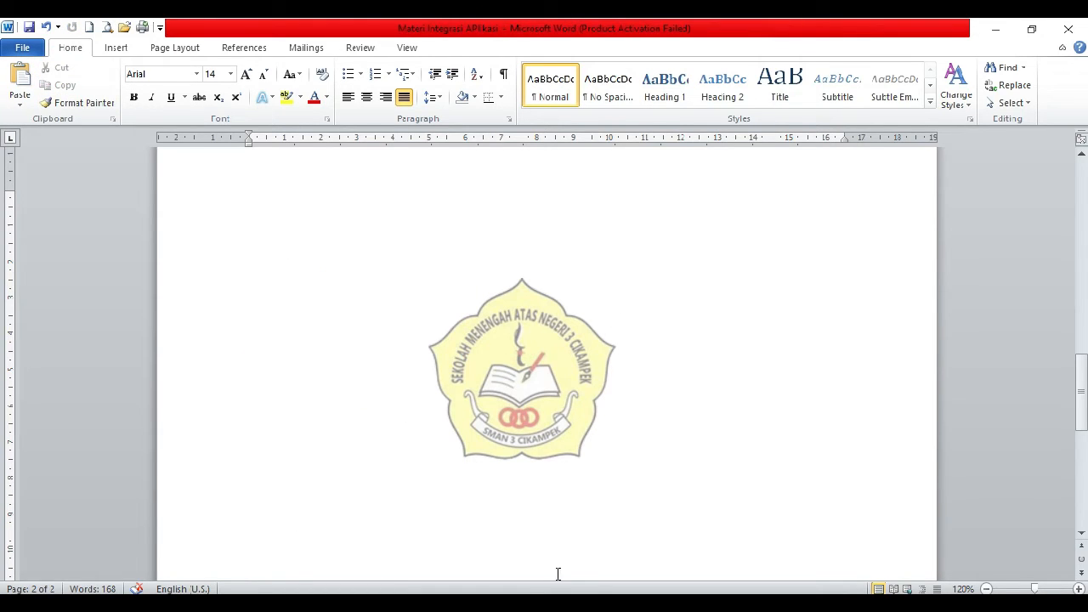
click(417, 602)
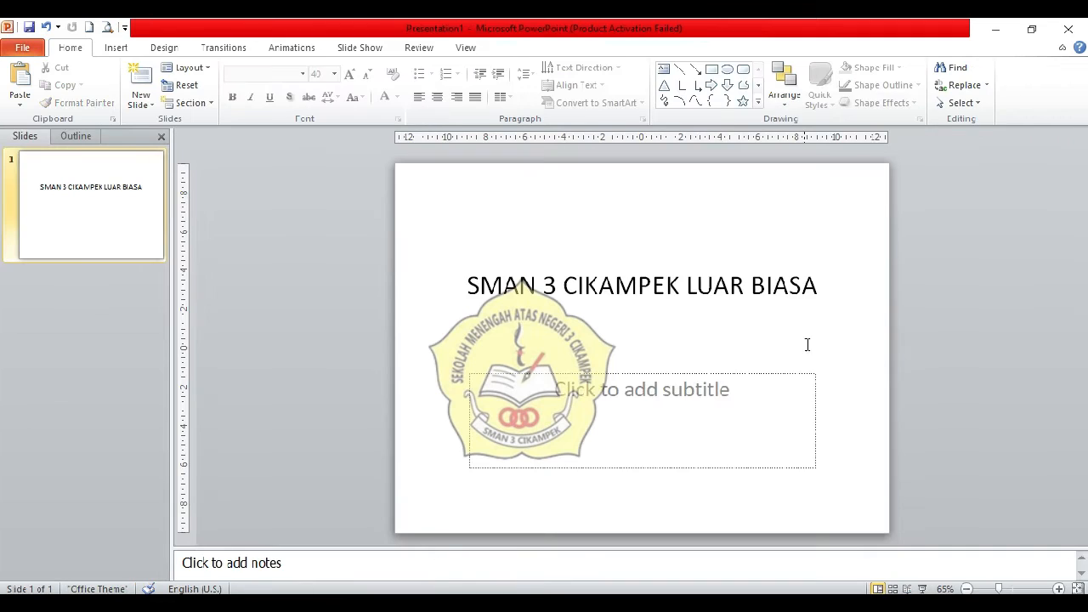
click(21, 81)
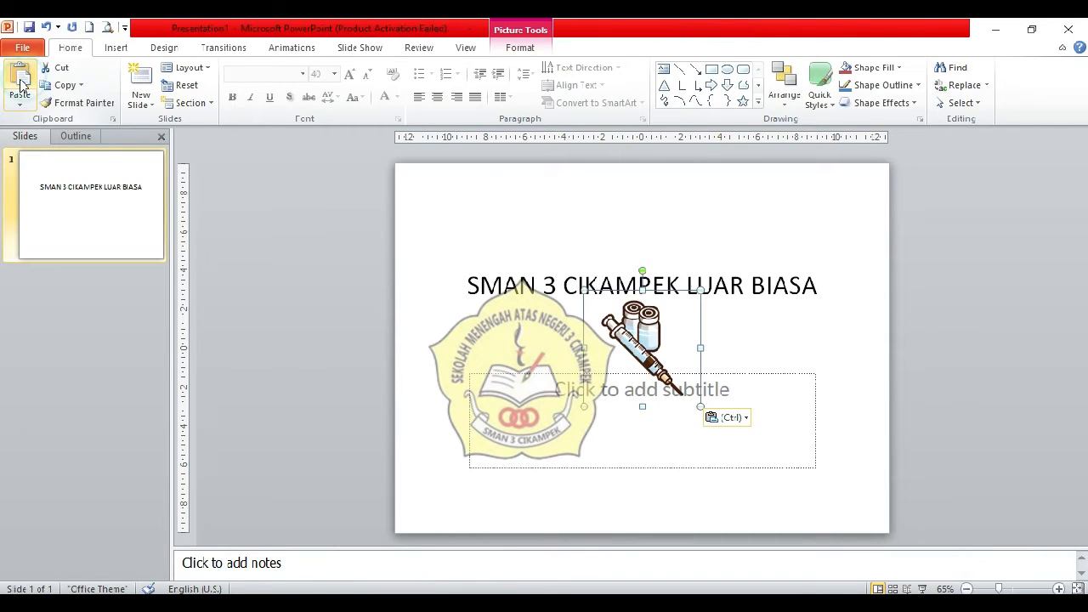
drag(647, 324, 648, 374)
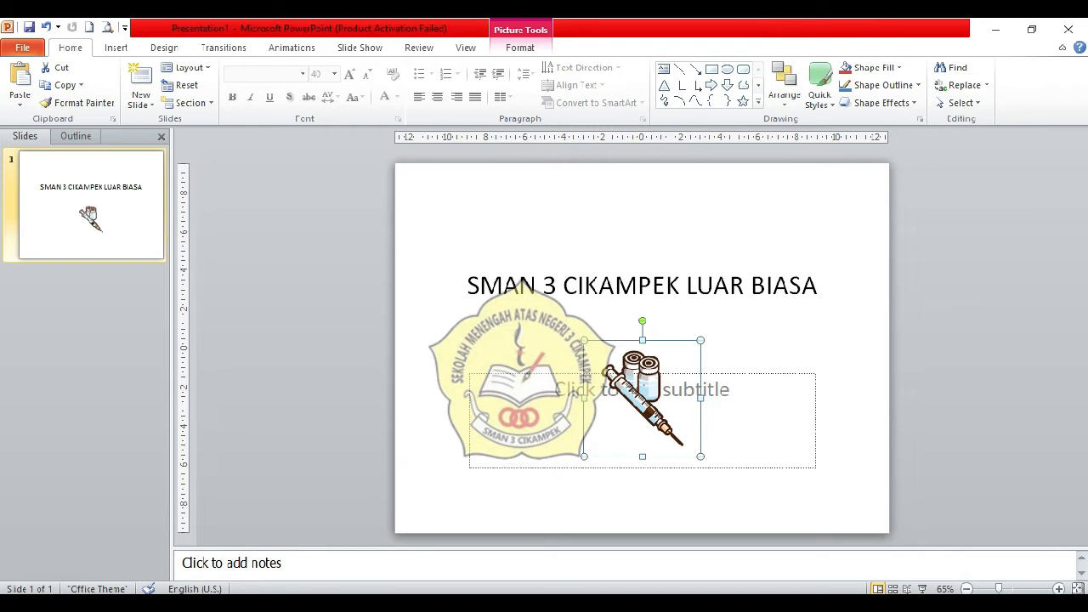
Delete the title text and the syringe picture from the PowerPoint slide.
click(311, 602)
key(alt+Tab)
mouse_move(331, 603)
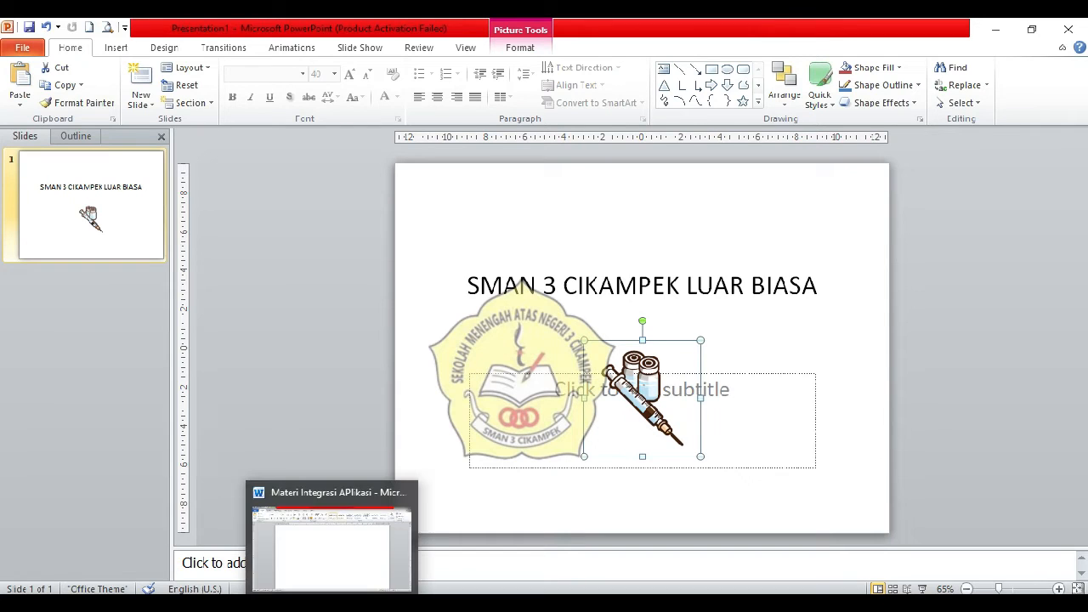
click(705, 283)
key(Delete)
click(663, 413)
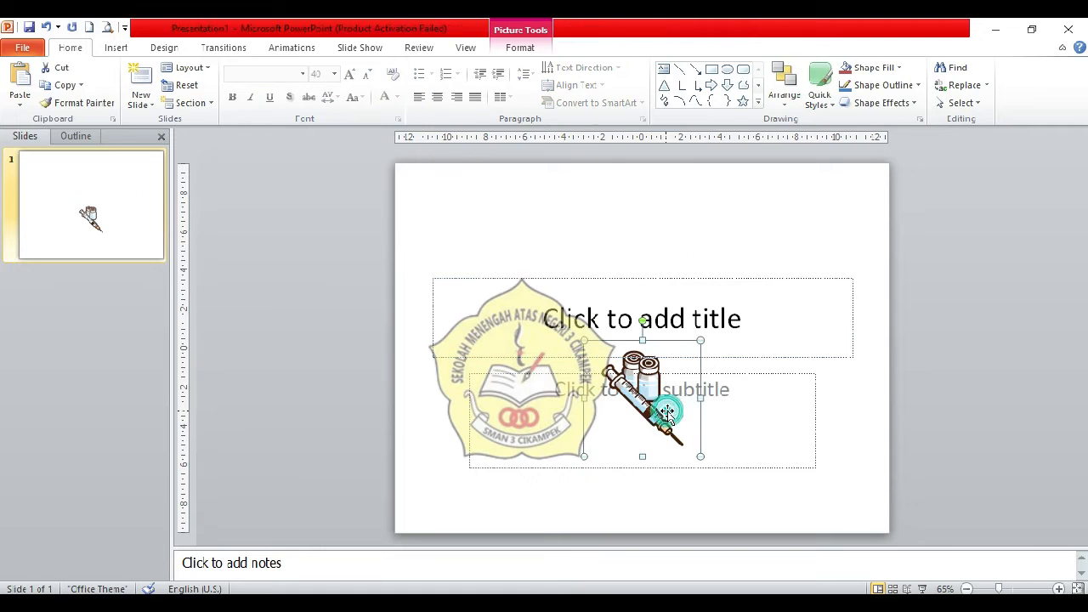
key(Delete)
Switch to Word and place the cursor on the first line of the blank second page.
key(alt+Tab)
scroll(635, 216, up, 8)
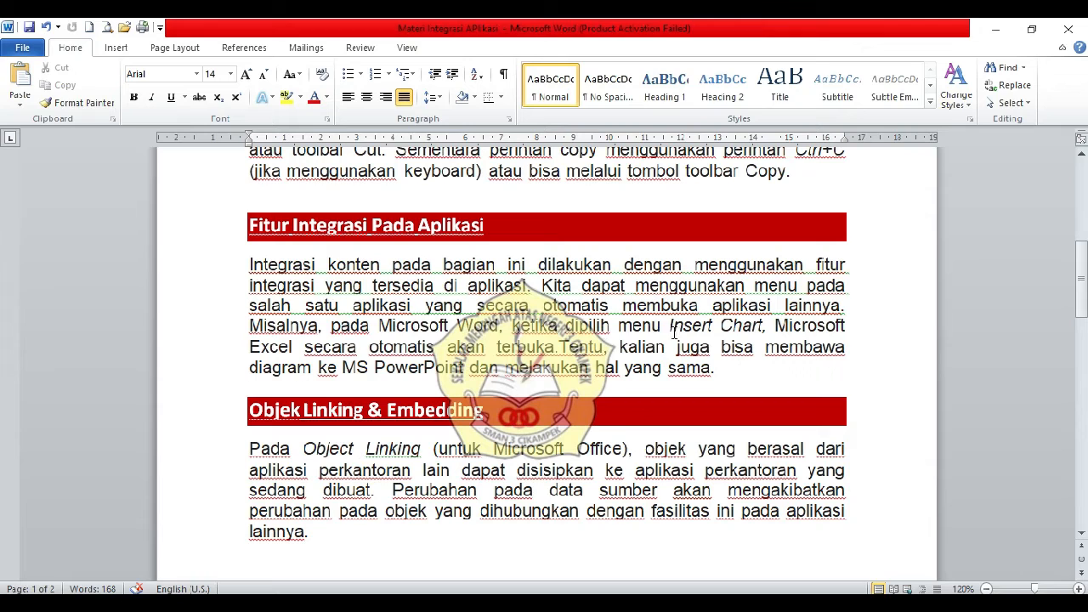
scroll(432, 349, down, 8)
scroll(431, 349, down, 5)
double_click(372, 325)
scroll(371, 325, up, 4)
double_click(322, 333)
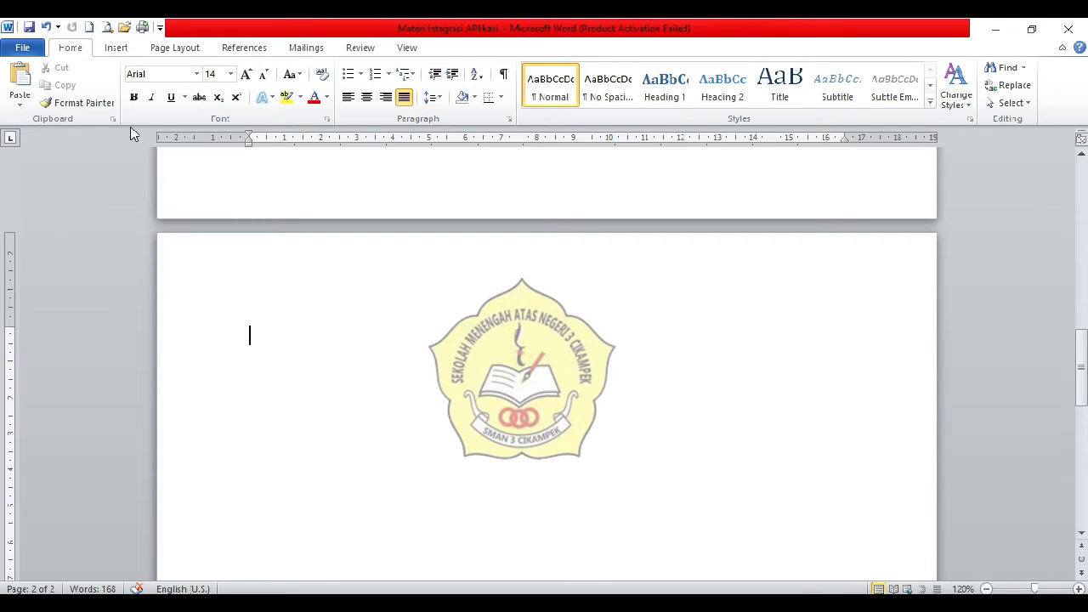
Insert a chart of the first Column type on the second page of the Word document.
click(117, 51)
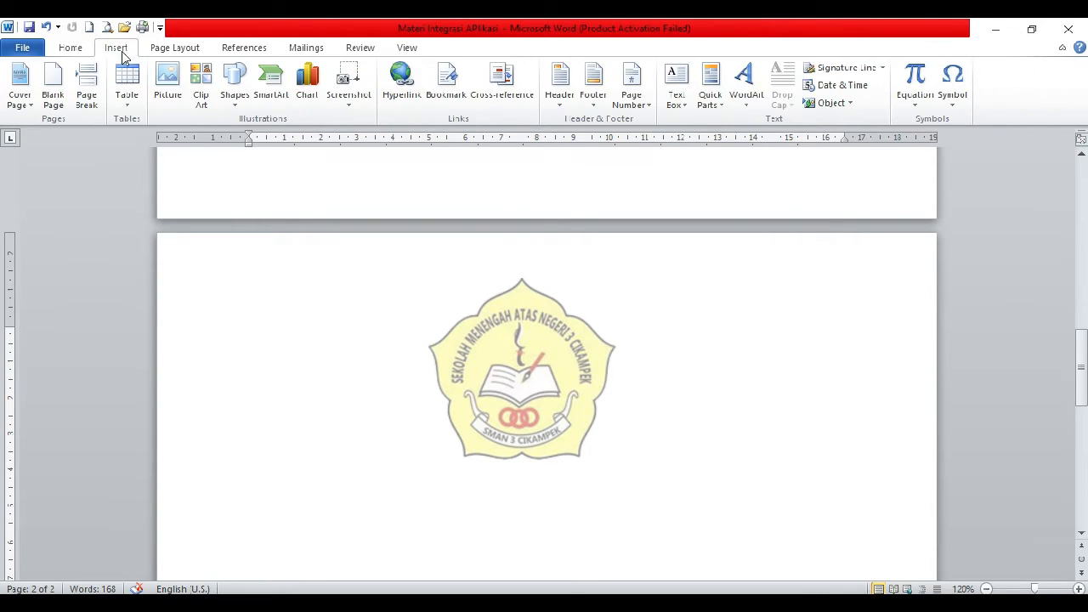
click(307, 81)
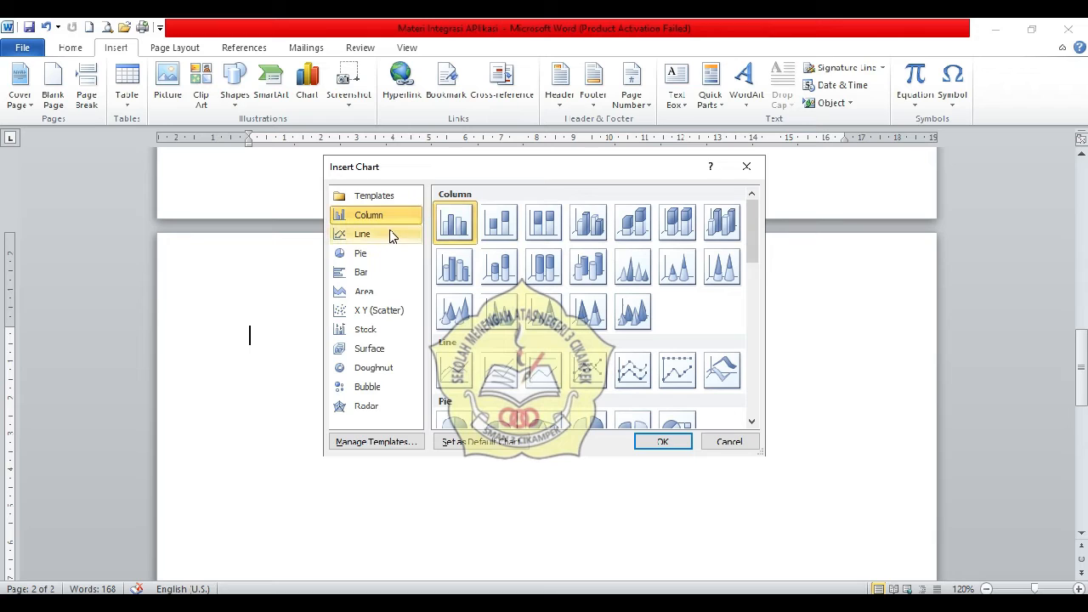
click(453, 236)
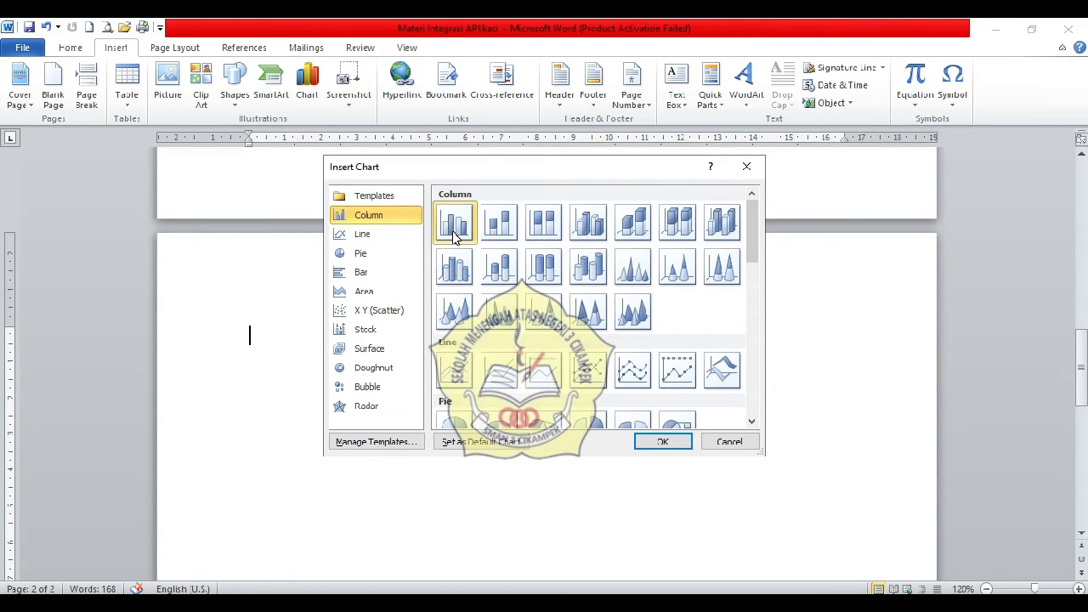
click(664, 442)
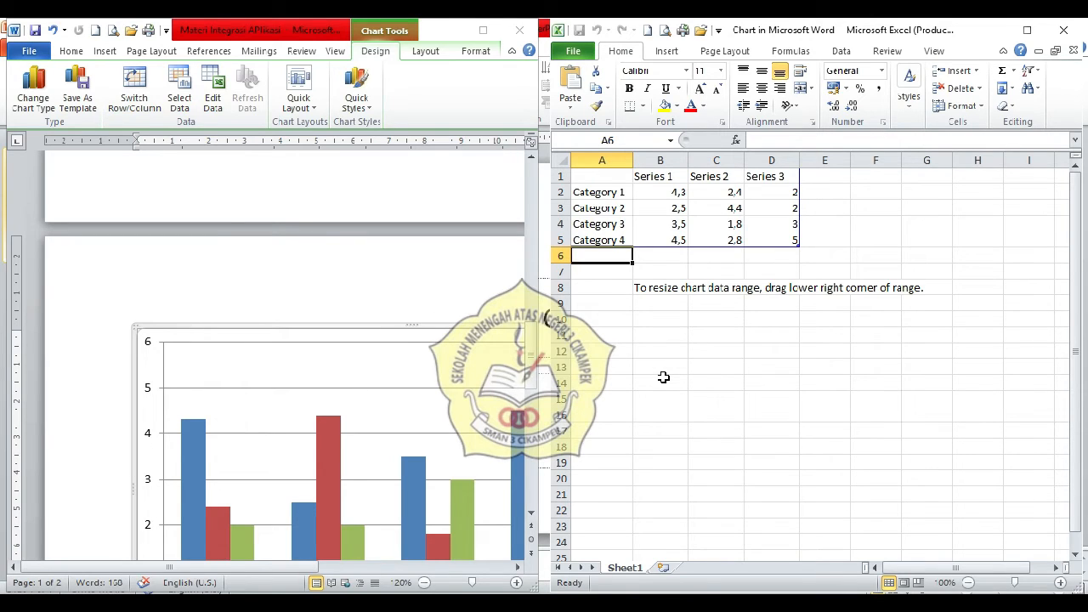
Rename the first two categories in the chart data sheet, cells A2 and A3, as Toyota and Honda.
click(605, 194)
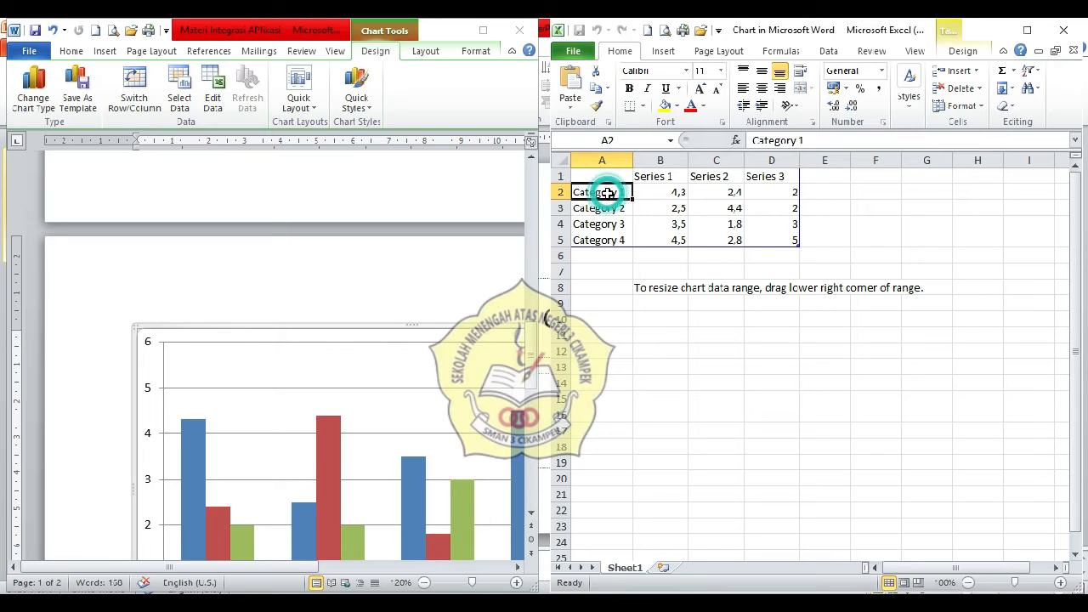
click(363, 267)
scroll(363, 266, down, 2)
scroll(362, 267, down, 1)
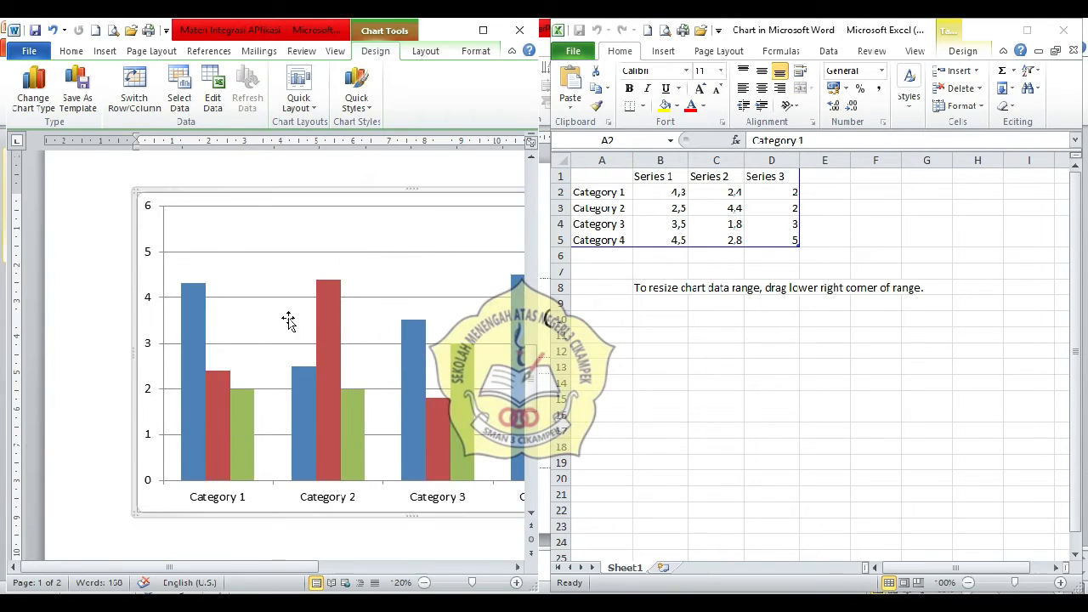
drag(298, 572, 345, 571)
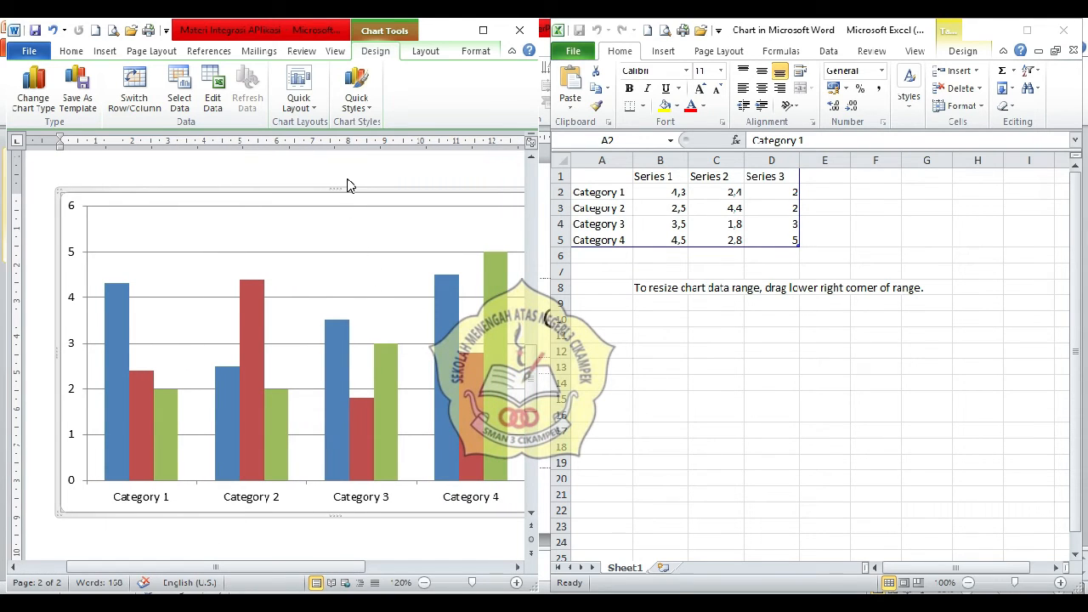
click(598, 218)
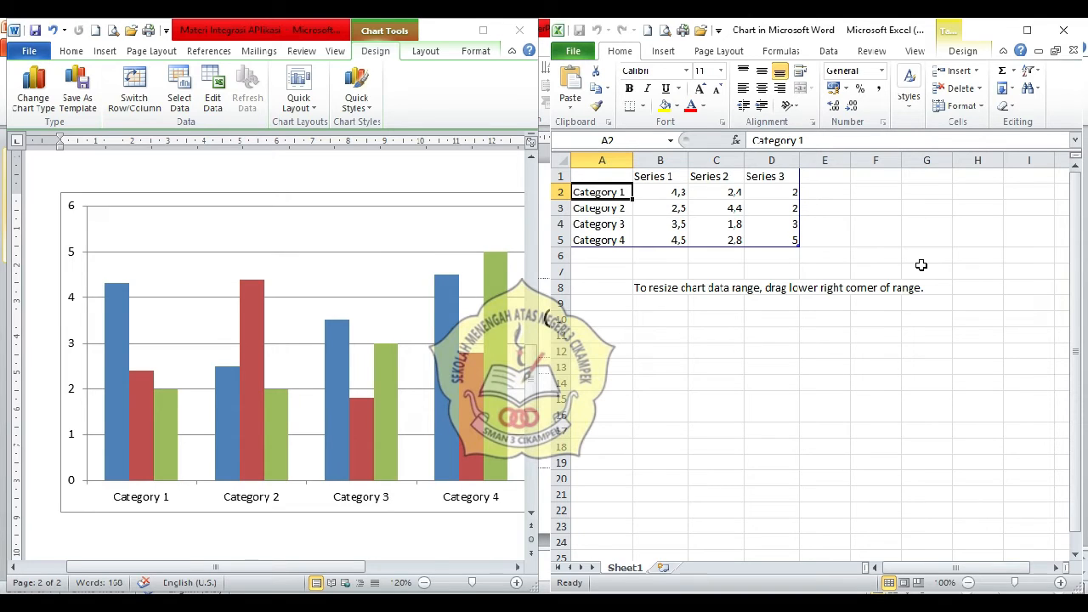
text(Toyota)
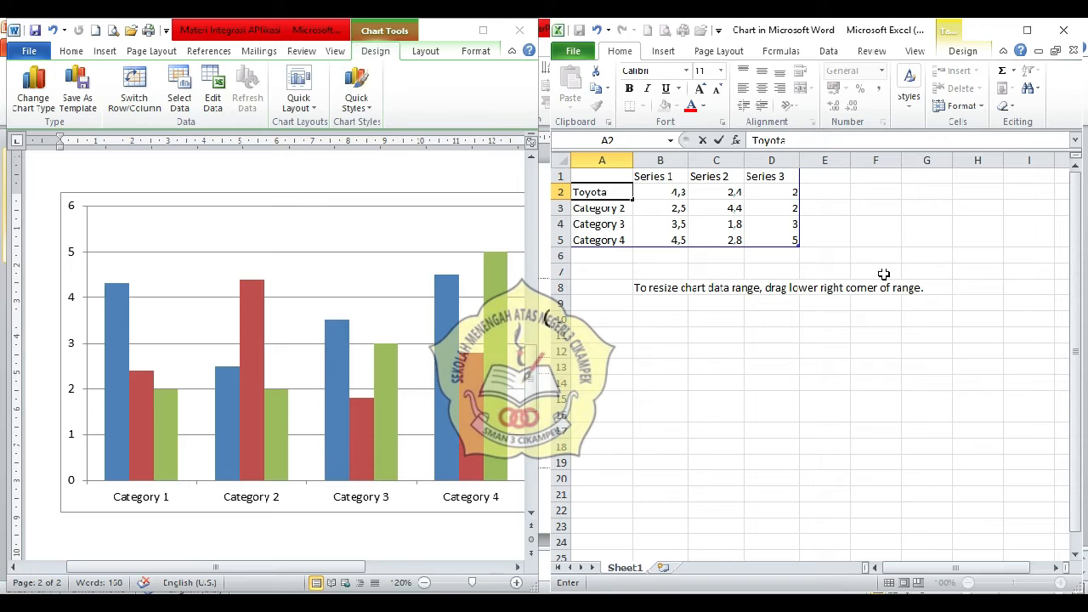
click(613, 209)
text(H)
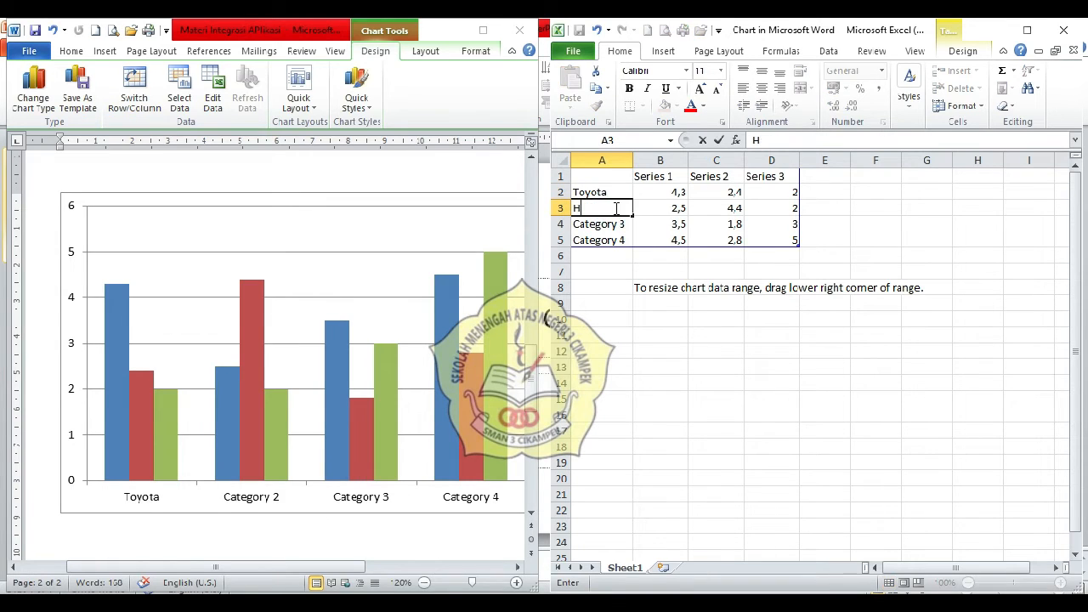
text(onda)
Rename the last two categories in the chart data, cells A4 and A5, as Suzuki and BMW.
click(608, 224)
text(Suzuki)
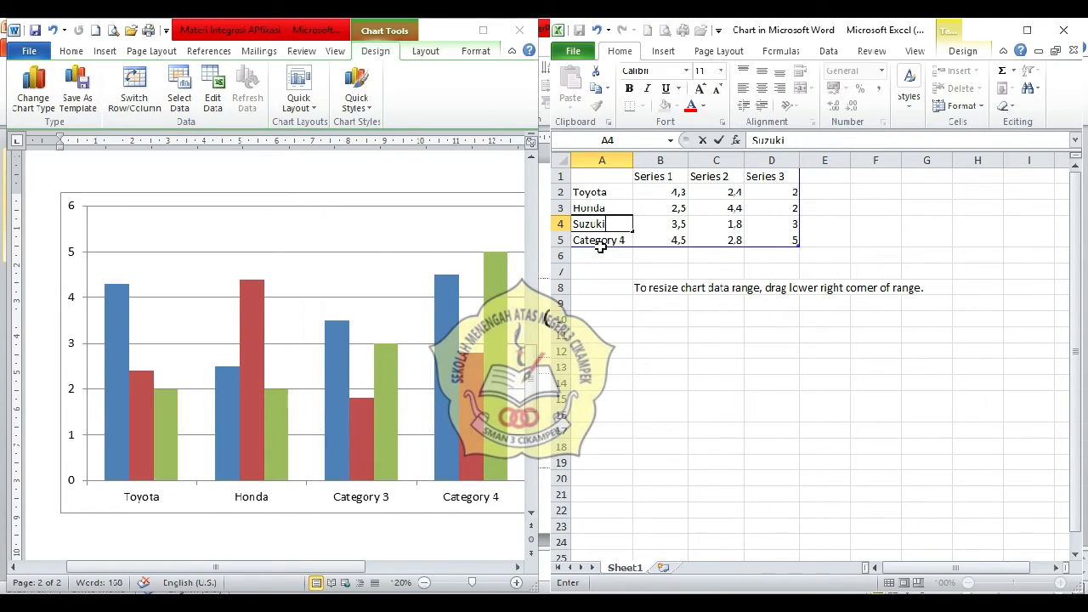
click(600, 242)
text(BMW)
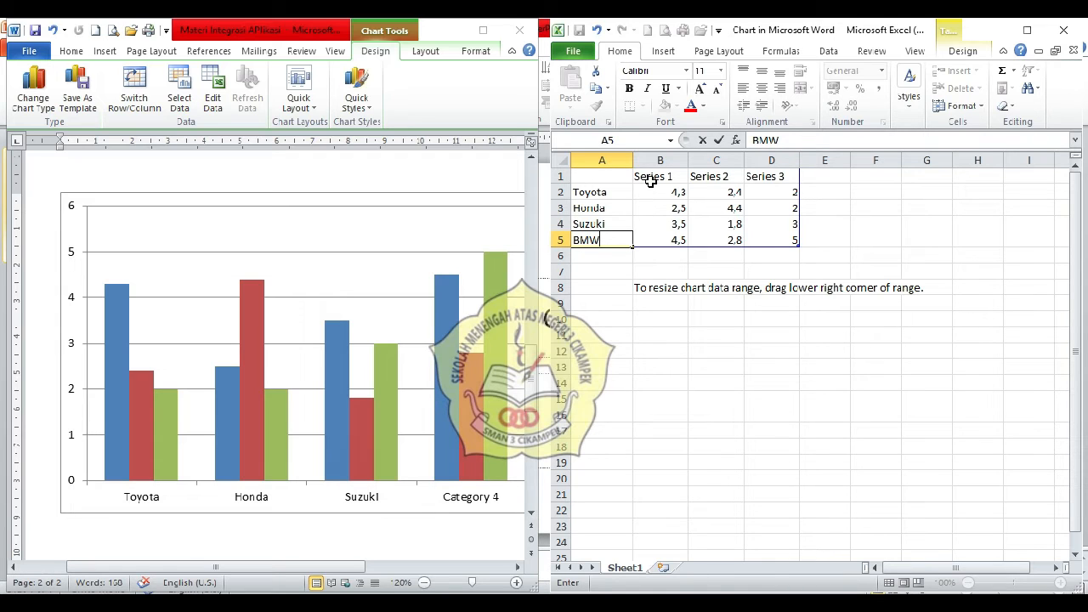
click(161, 523)
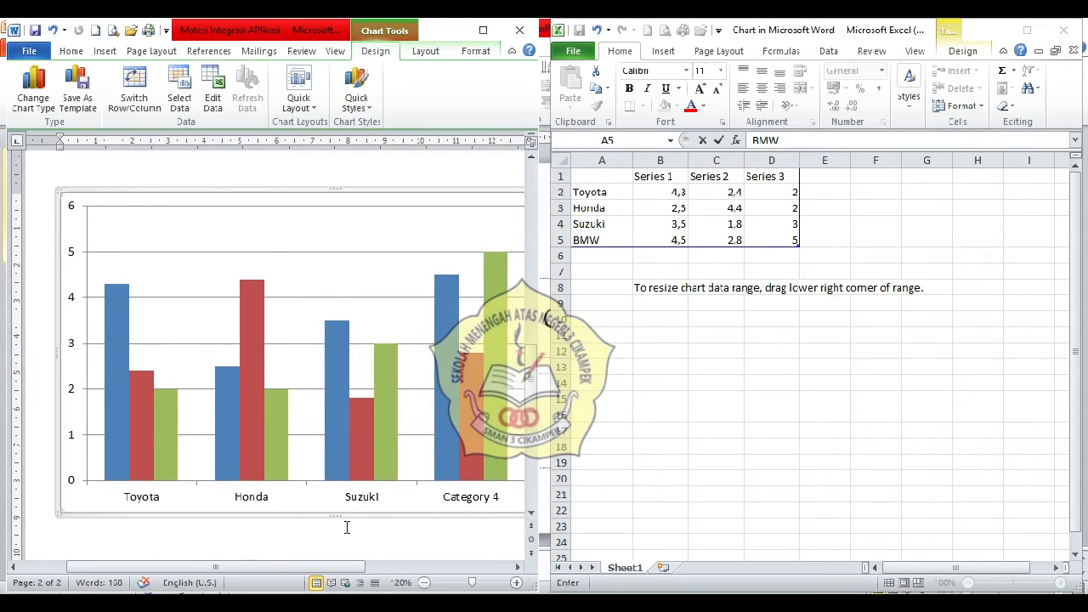
click(436, 534)
click(608, 238)
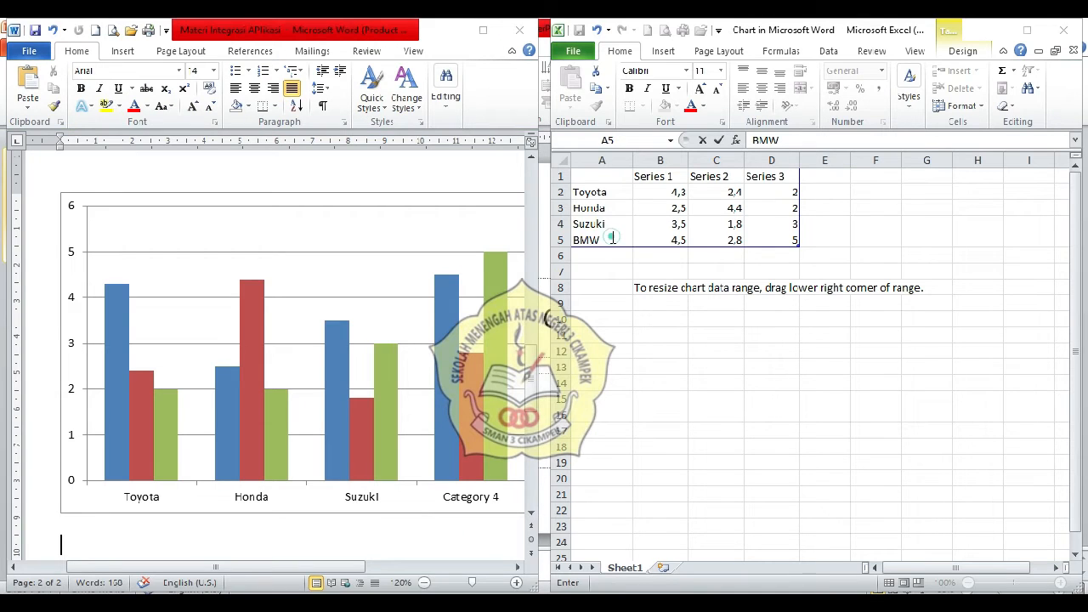
click(498, 501)
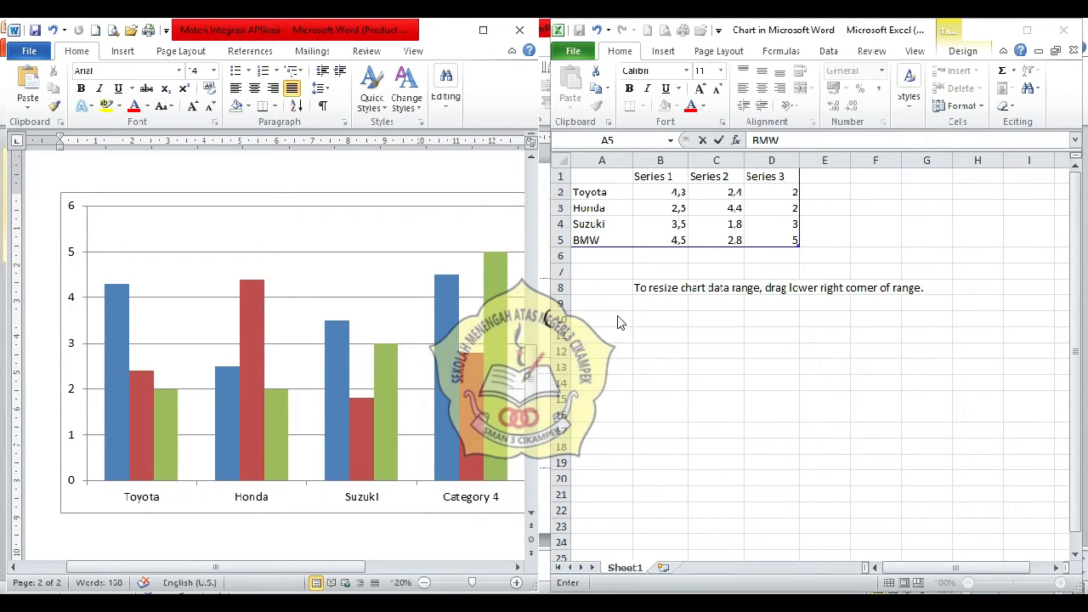
click(615, 195)
Rename the three data series in cells B1 to D1 as 2019, 2020 and 2021.
click(645, 176)
click(354, 567)
drag(355, 567, 381, 568)
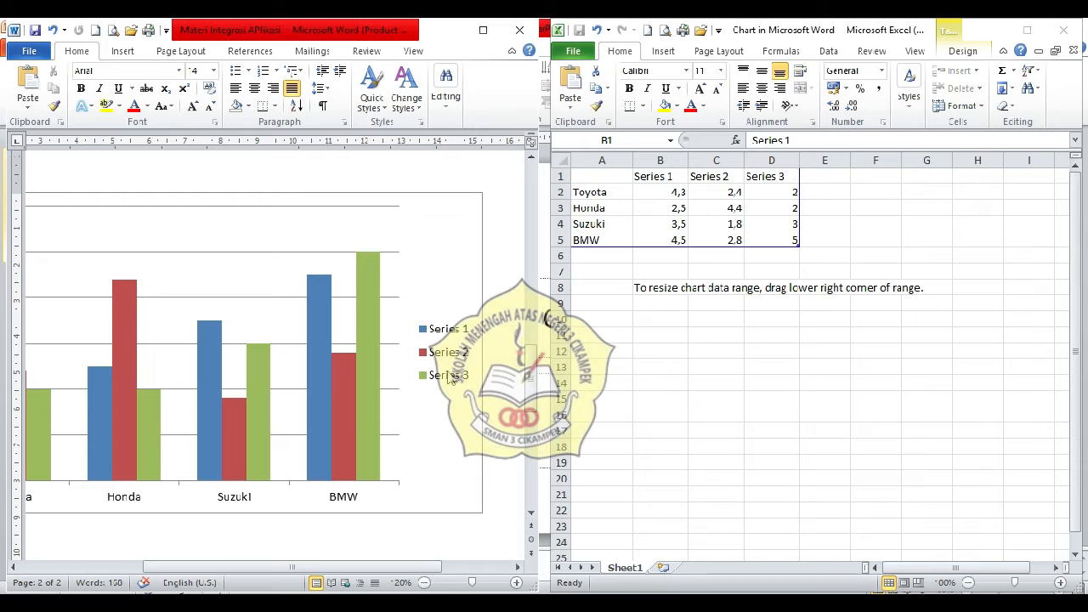
click(642, 178)
click(642, 177)
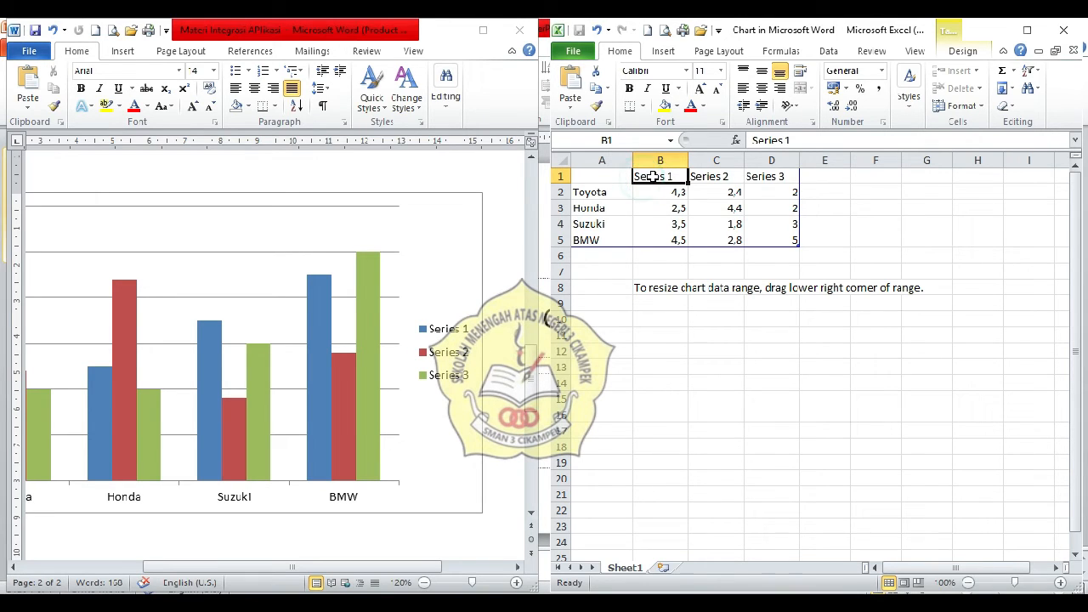
text(2019)
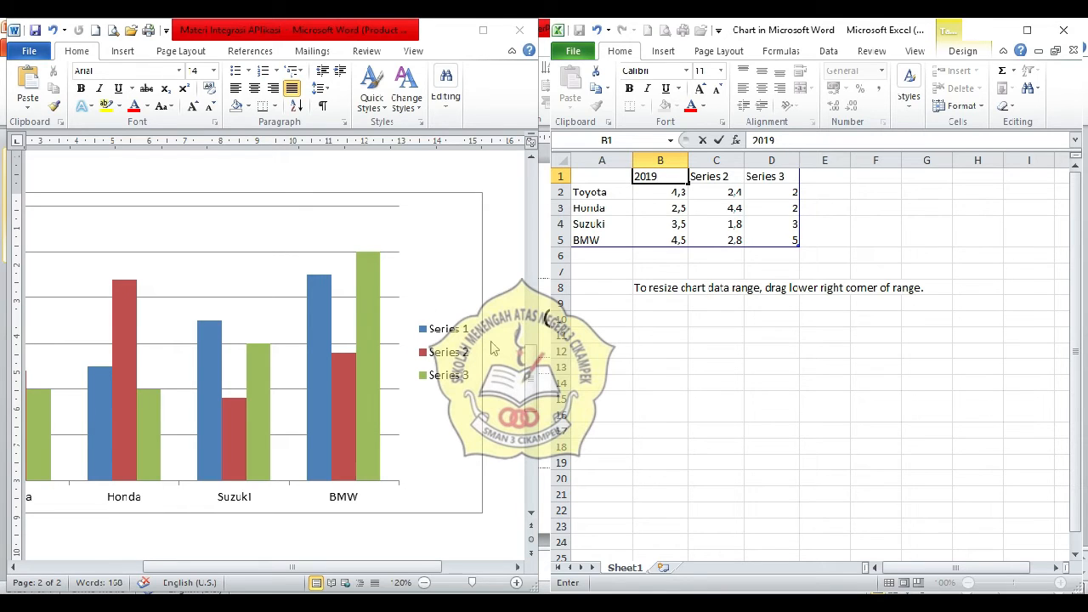
key(Tab)
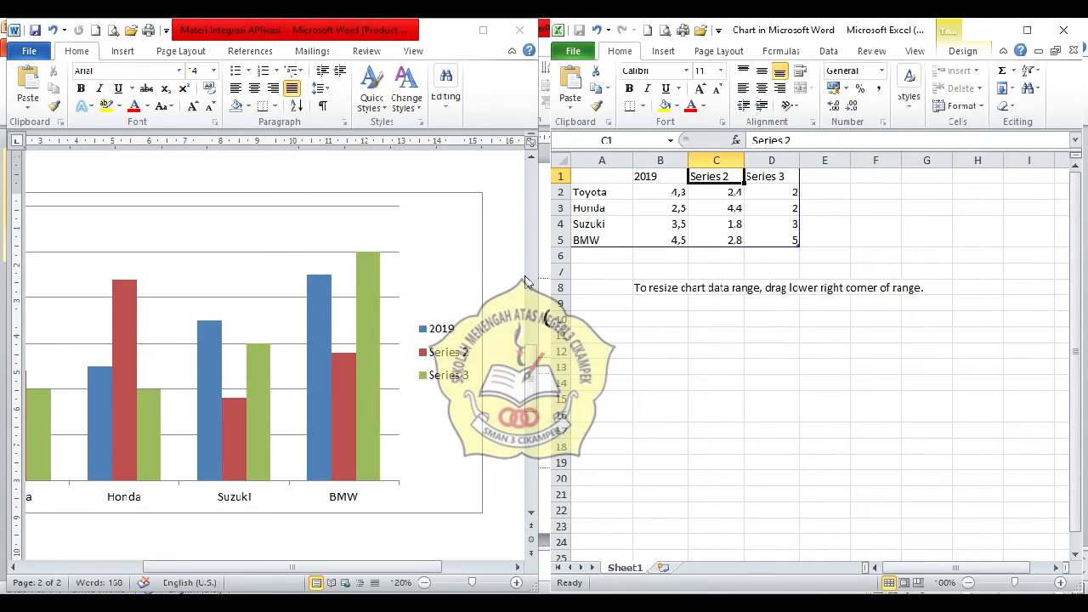
text(202)
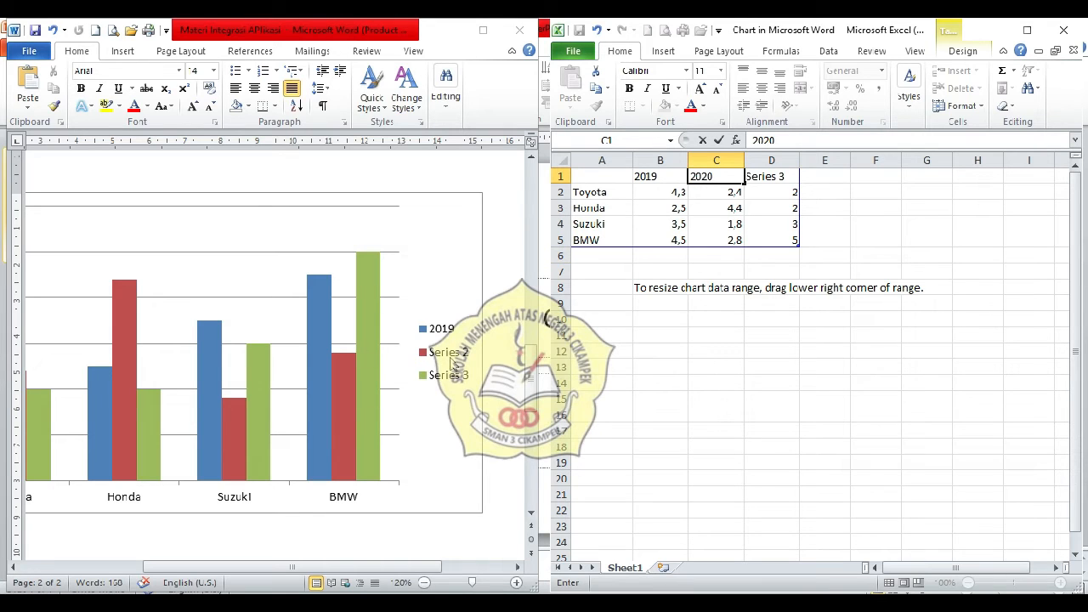
text(0)
key(Tab)
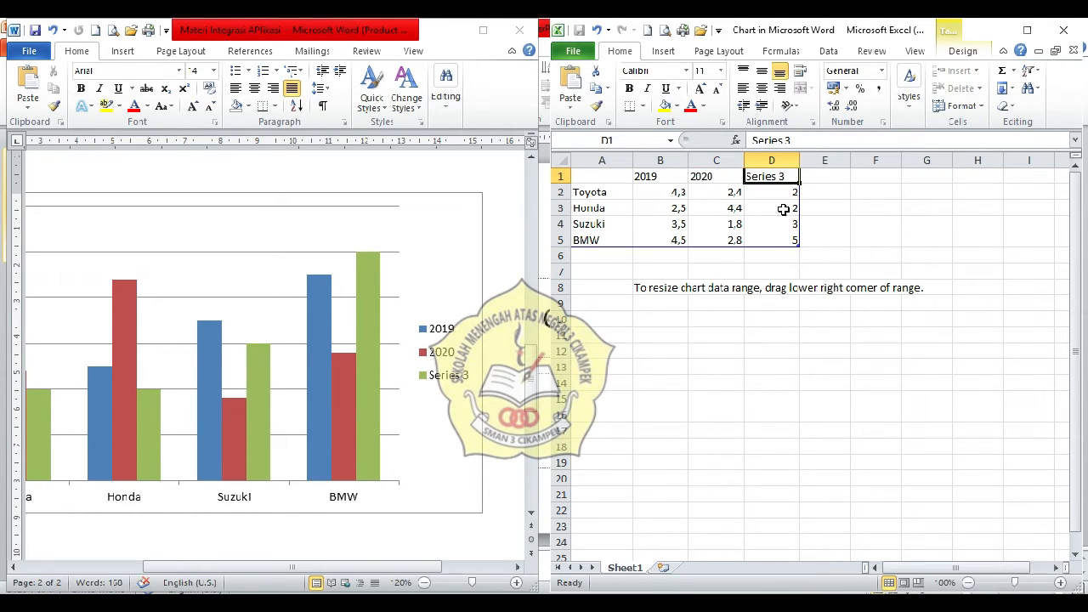
text(2021)
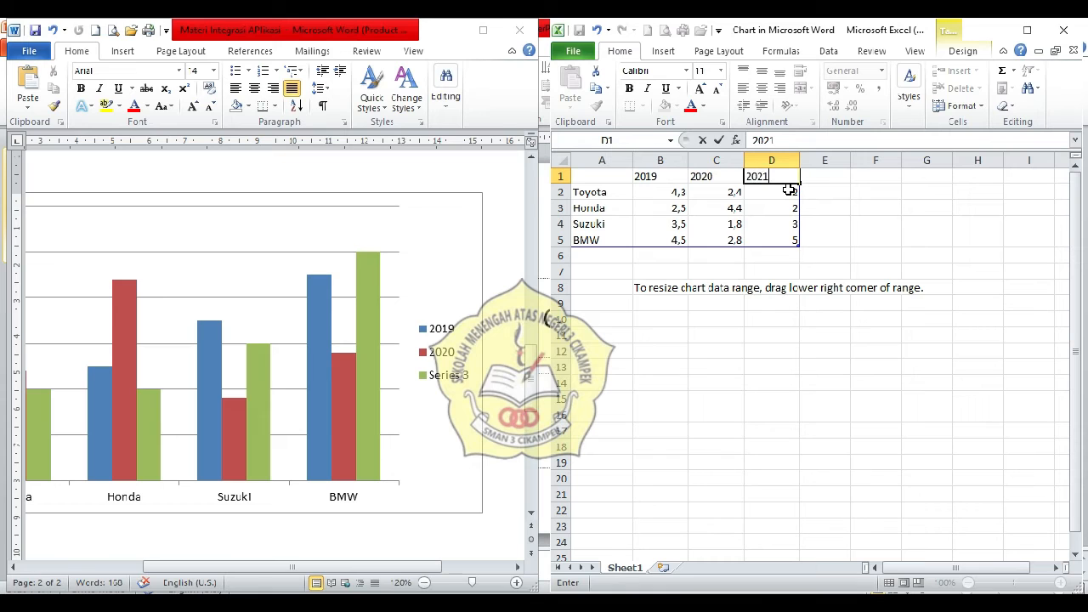
key(Tab)
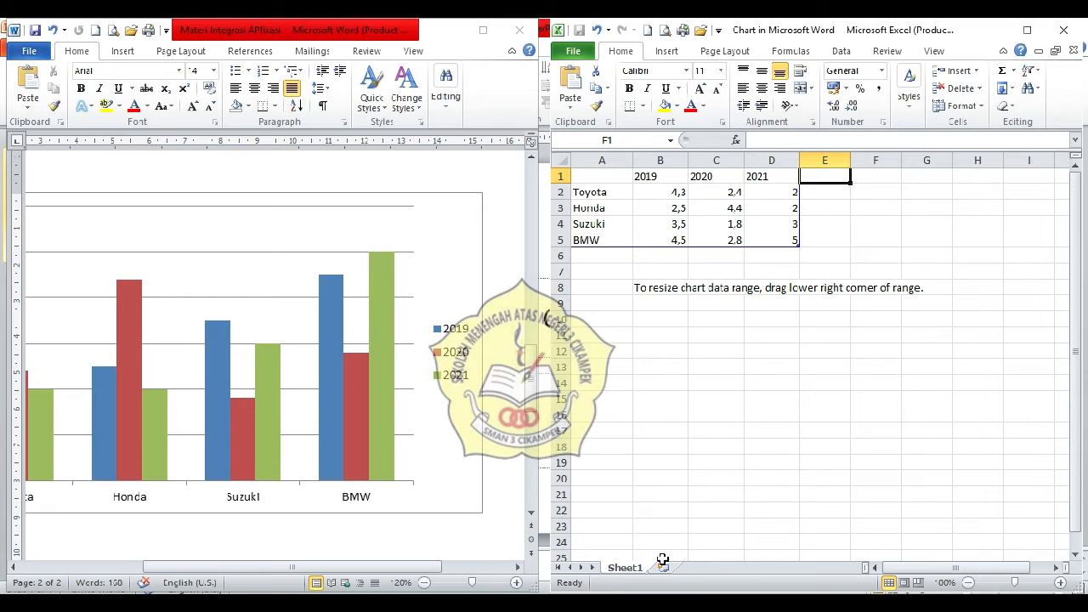
Set the Toyota values to 10 for 2019, 12 for 2020 and 15 for 2021.
click(12, 567)
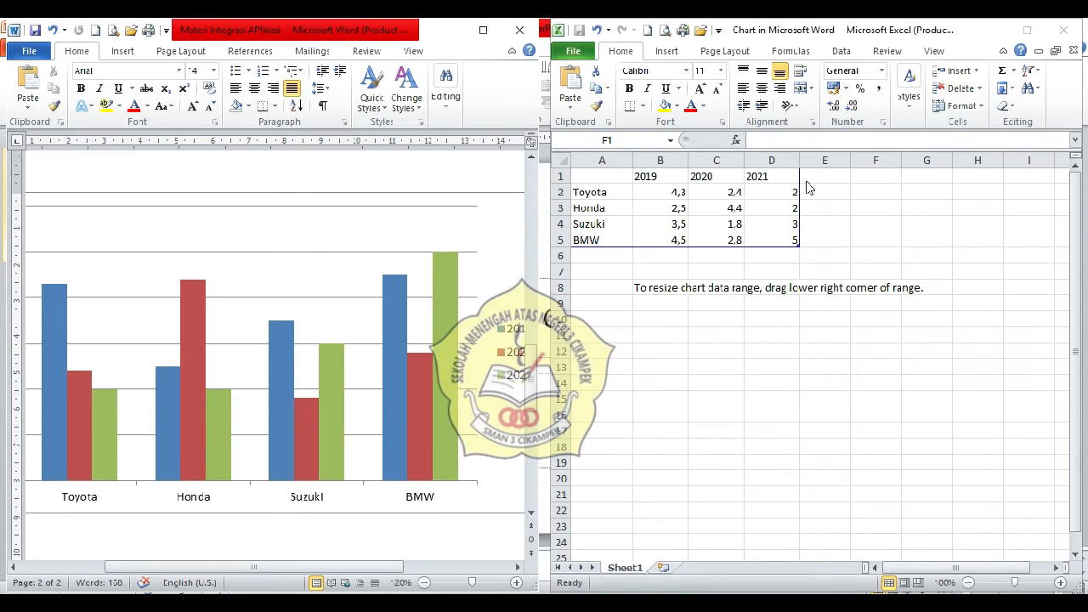
click(657, 194)
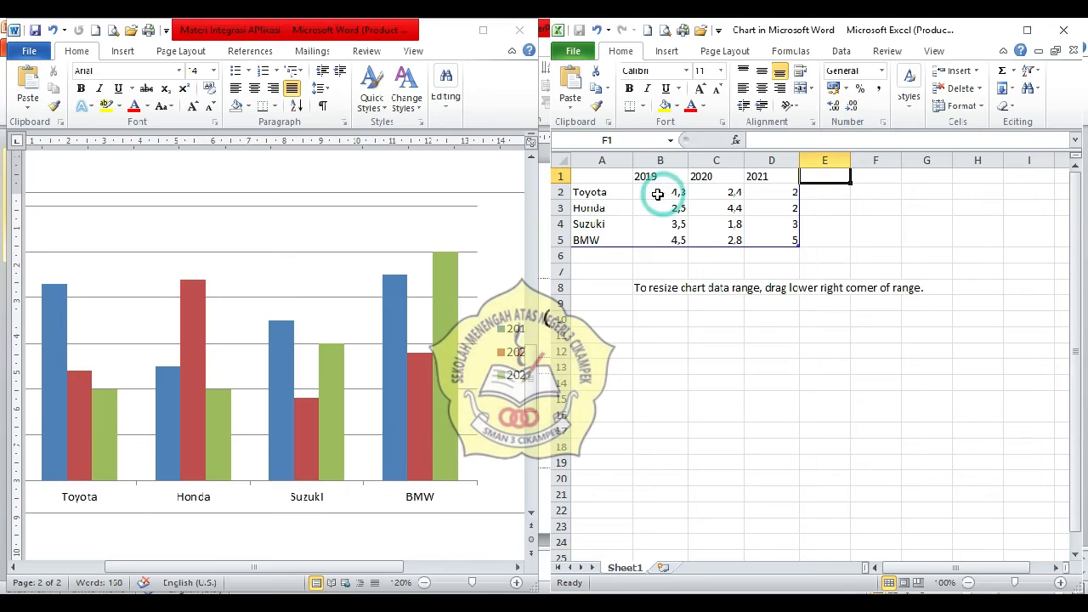
text(10)
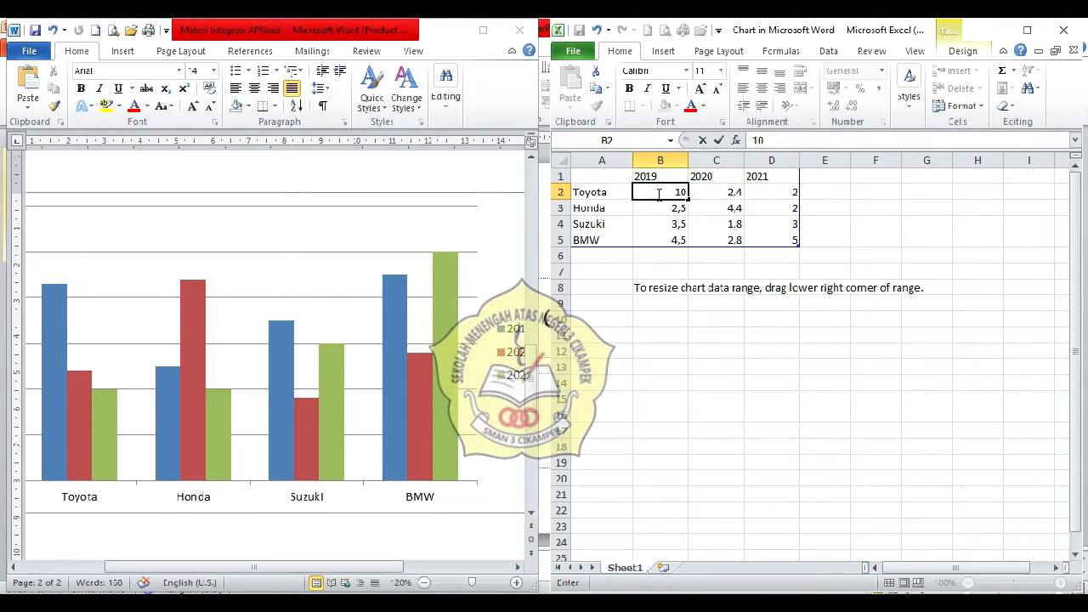
click(704, 194)
text(12)
click(764, 194)
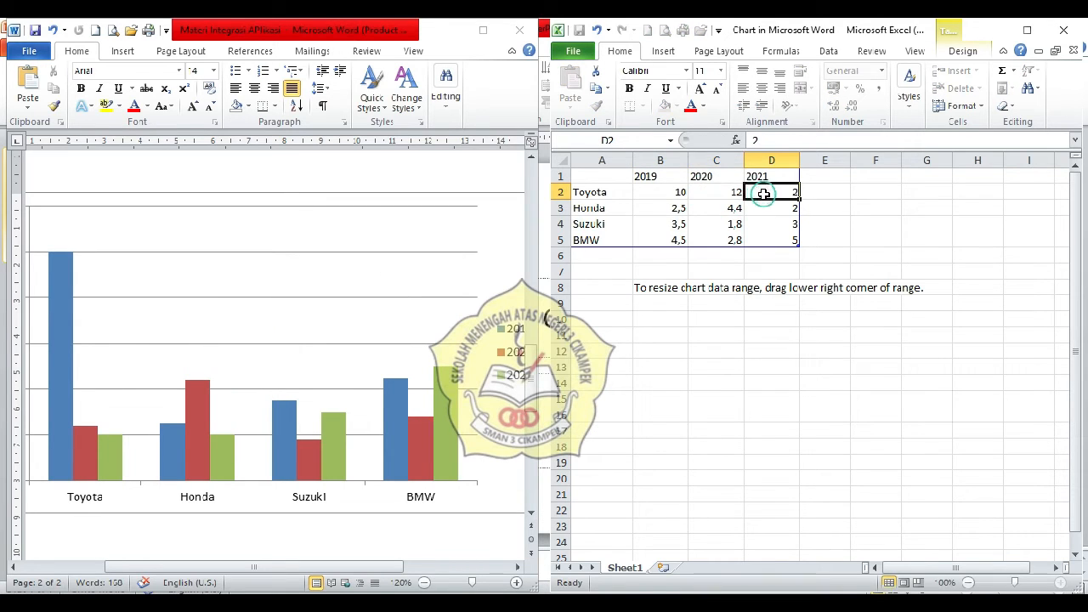
text(1)
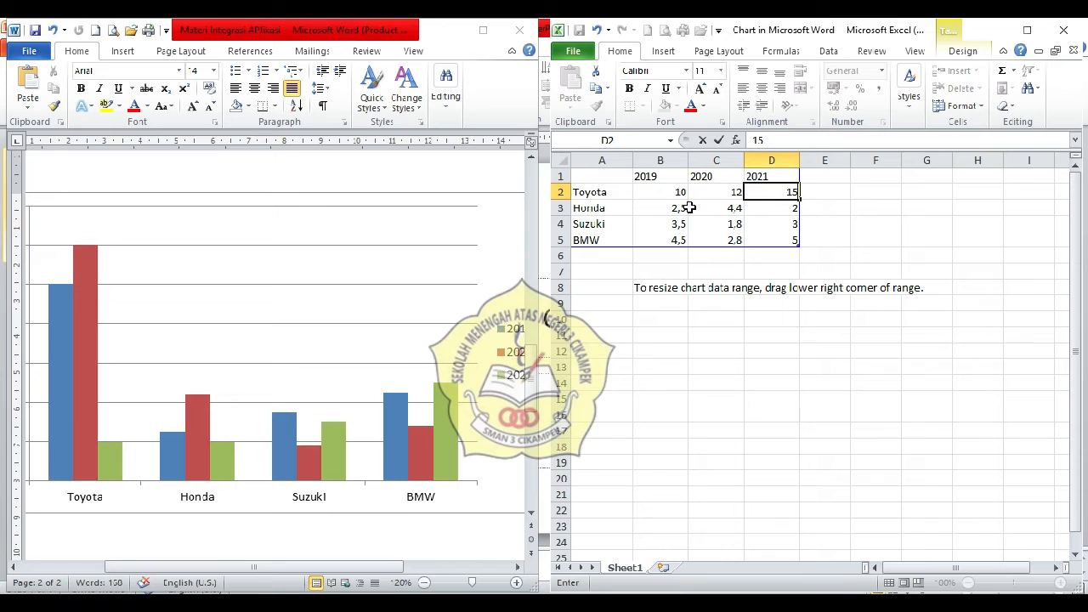
text(5)
Set the Honda values to 12 for 2019, 11 for 2020 and 16 for 2021.
click(686, 208)
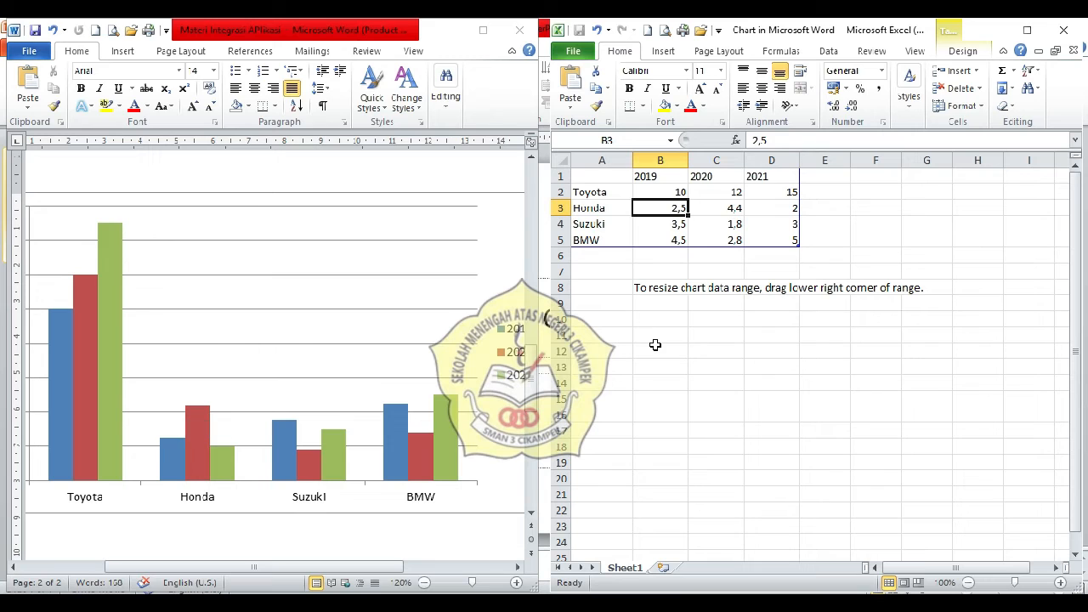
text(12)
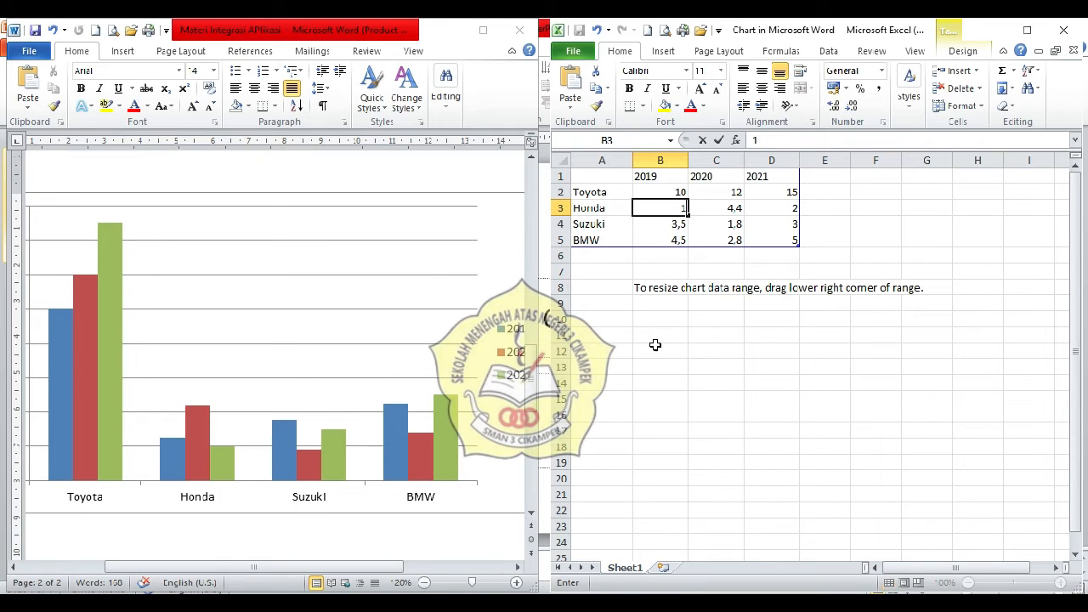
click(727, 206)
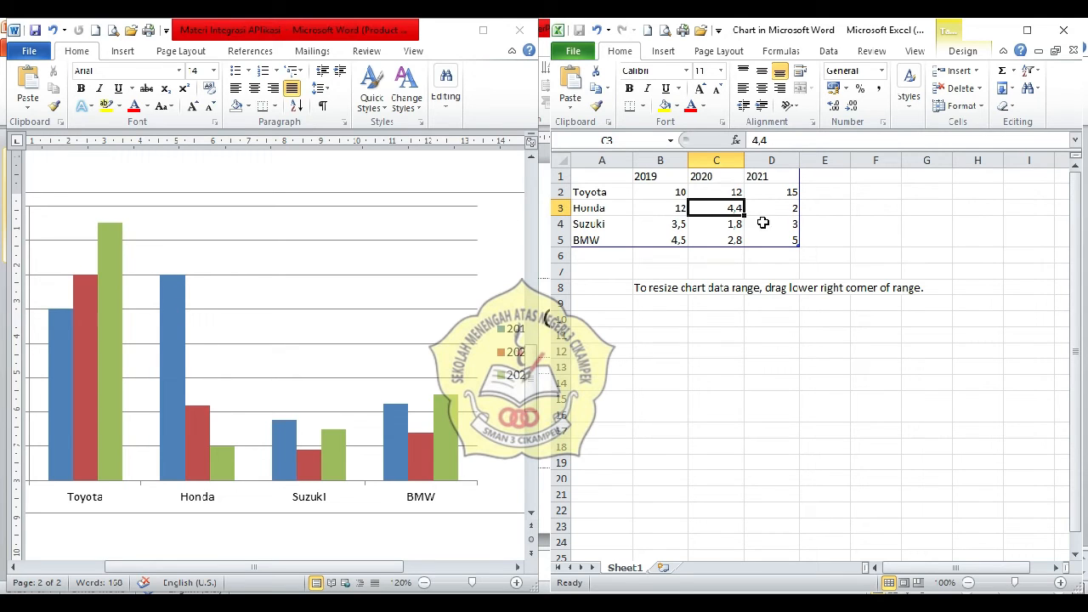
text(11)
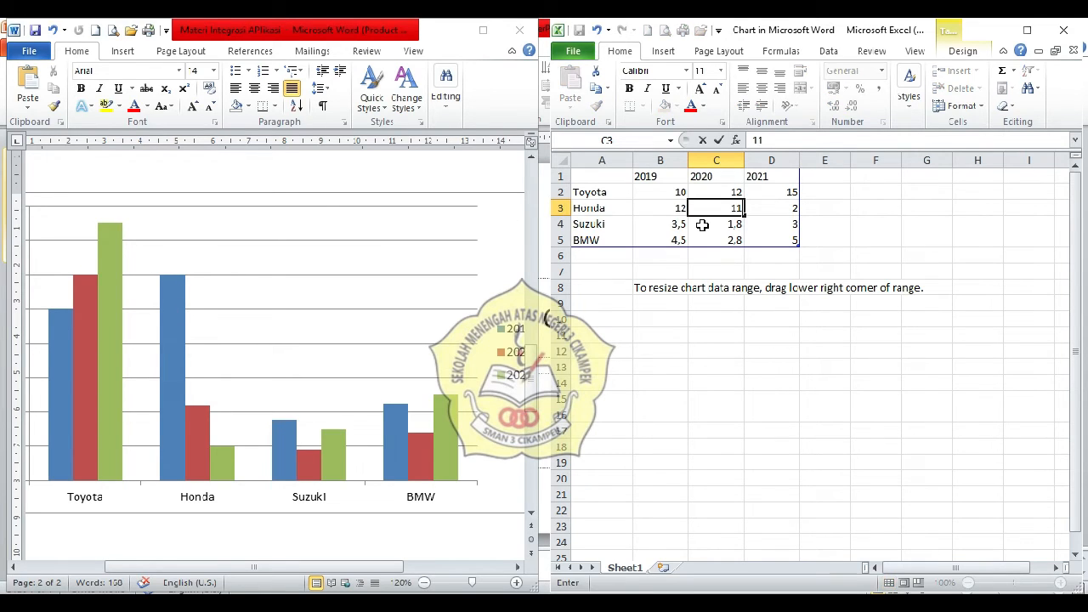
click(779, 207)
text(16)
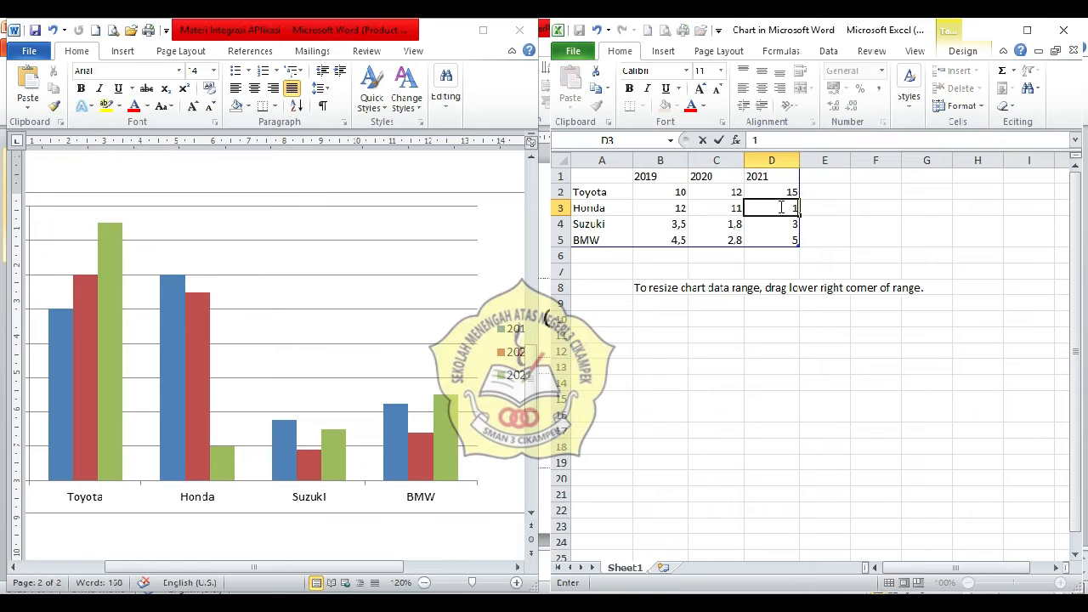
Set the Suzuki values to 11 for 2019, 20 for 2020 and 17 for 2021.
click(671, 224)
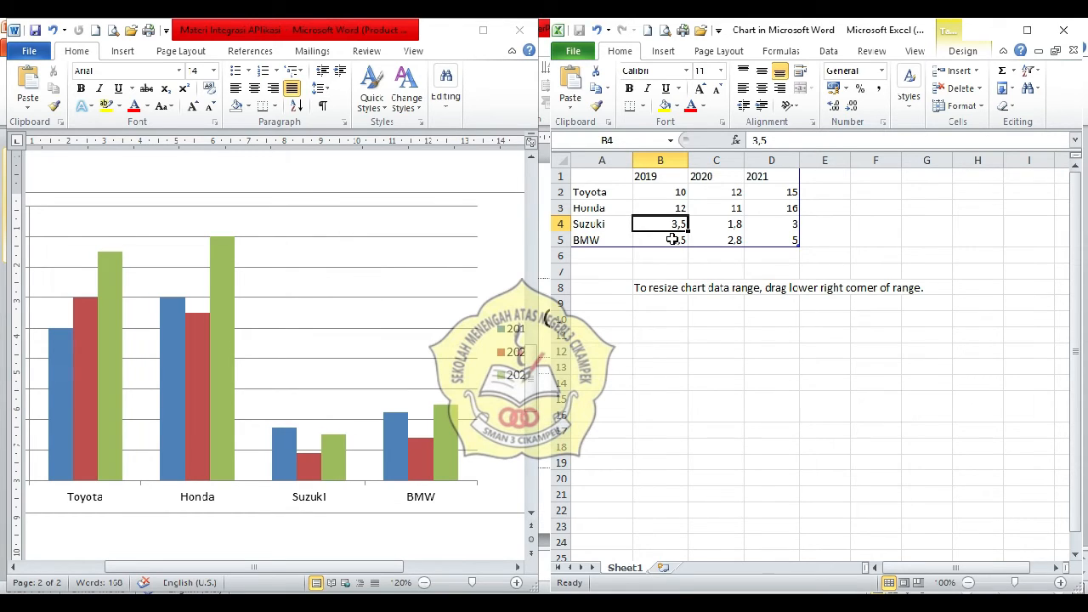
text(11)
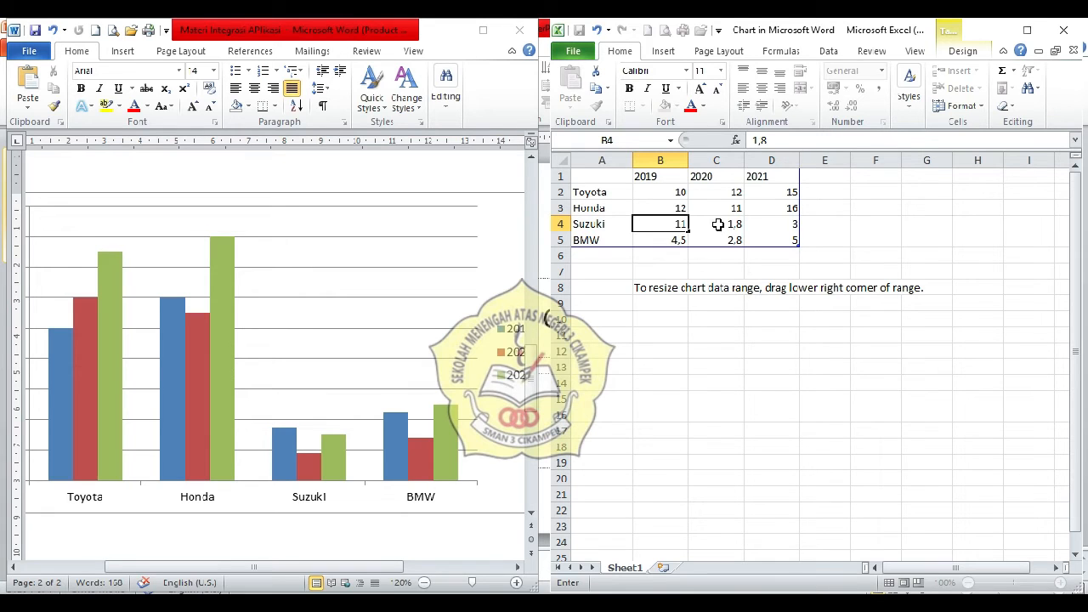
click(718, 223)
text(20)
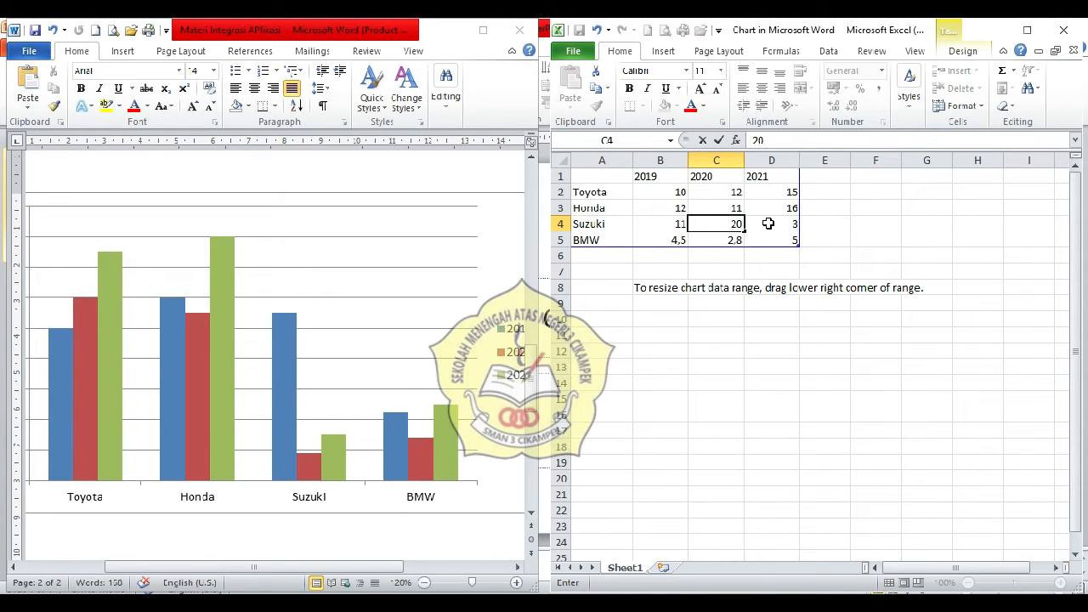
click(767, 224)
text(17)
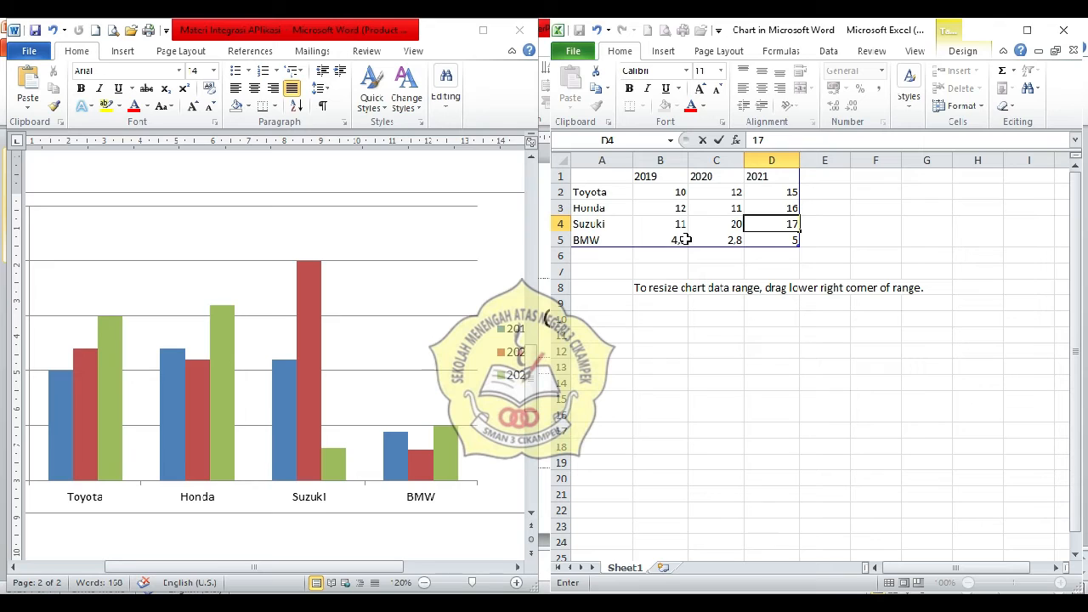
Set the BMW values to 10 for 2019, 15 for 2020 and 13 for 2021.
click(685, 239)
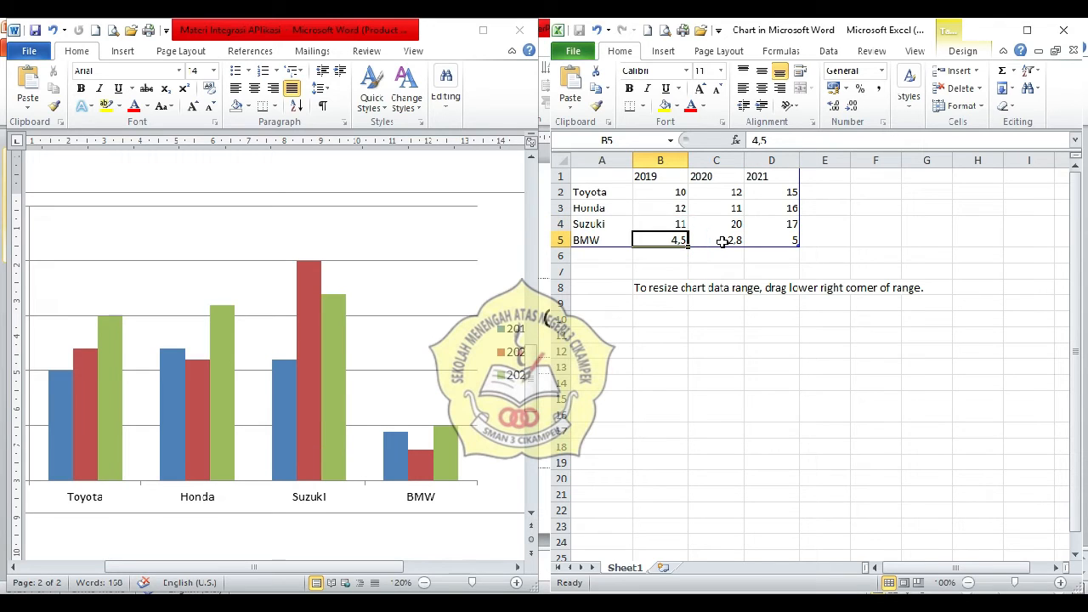
text(10)
click(735, 241)
text(15)
click(775, 239)
text(13)
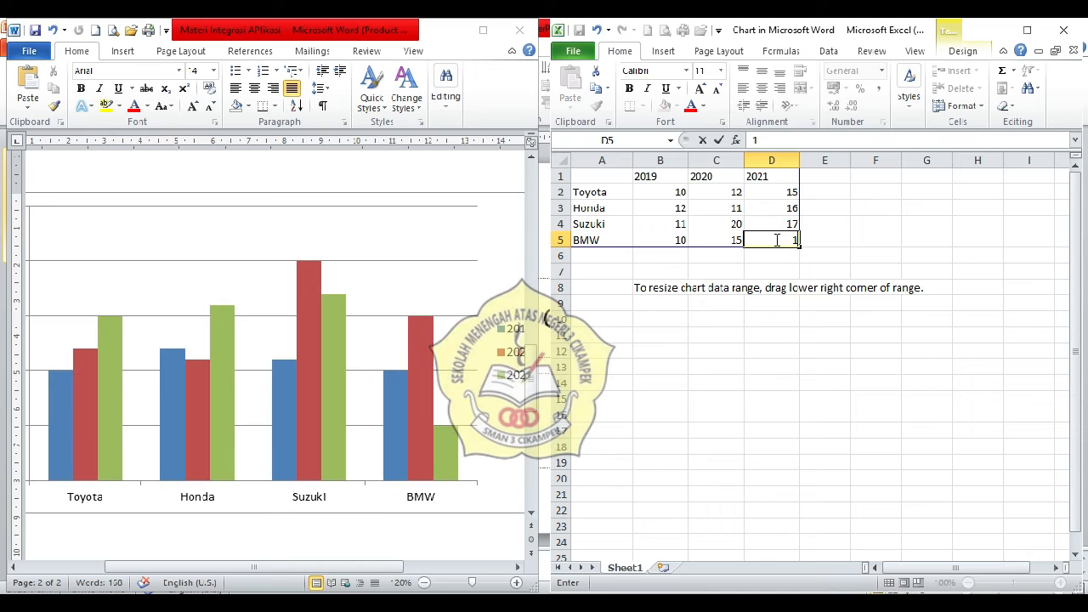
click(741, 226)
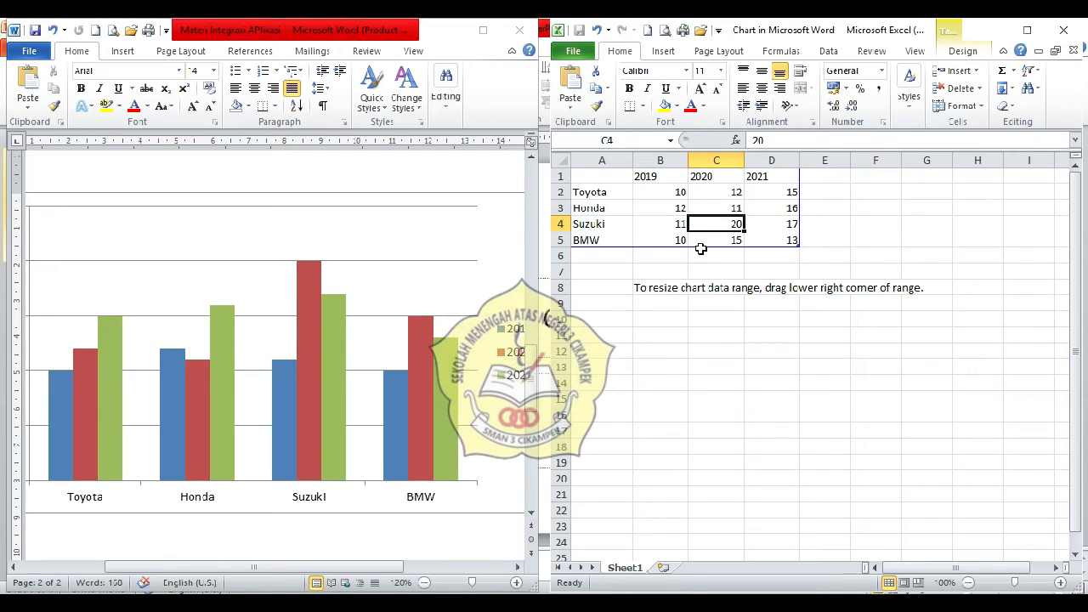
click(674, 242)
click(680, 223)
click(679, 207)
click(680, 194)
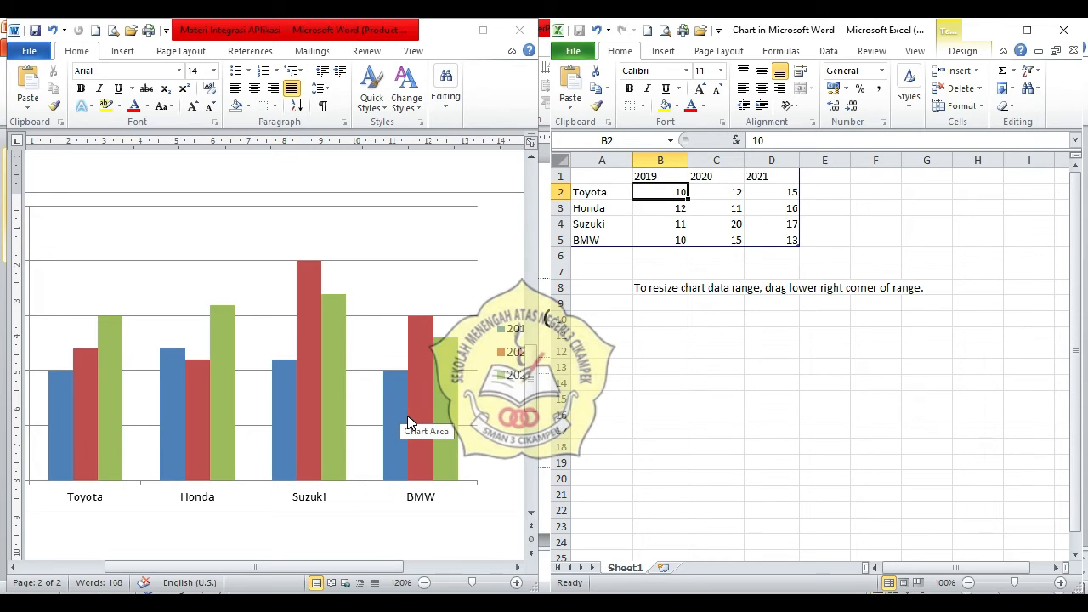
scroll(408, 422, down, 1)
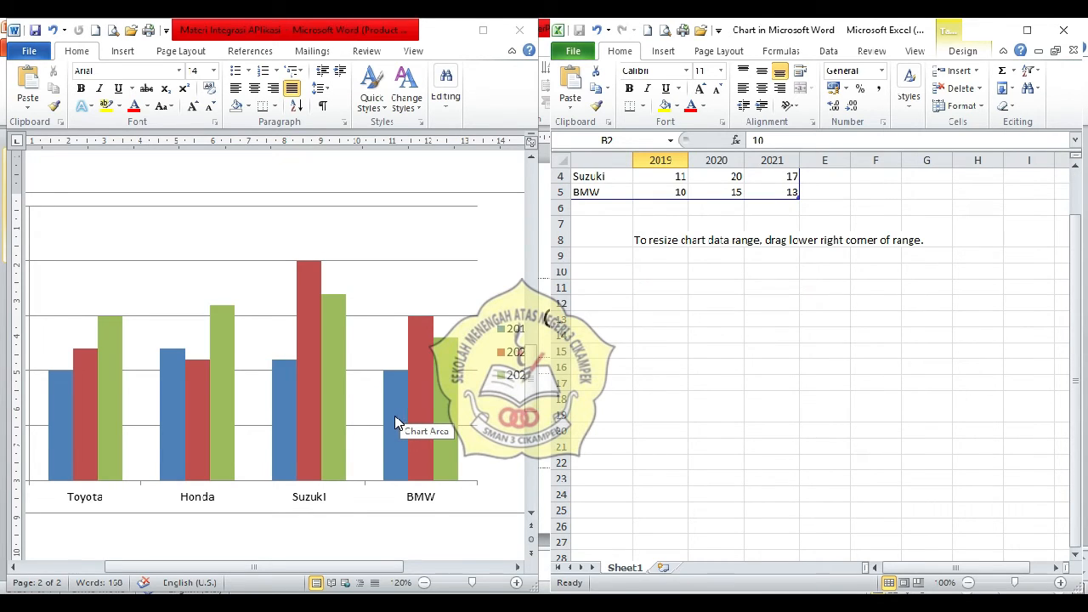
Close the chart's Excel data sheet and delete the car-brand chart from the Word document.
click(1075, 37)
click(583, 281)
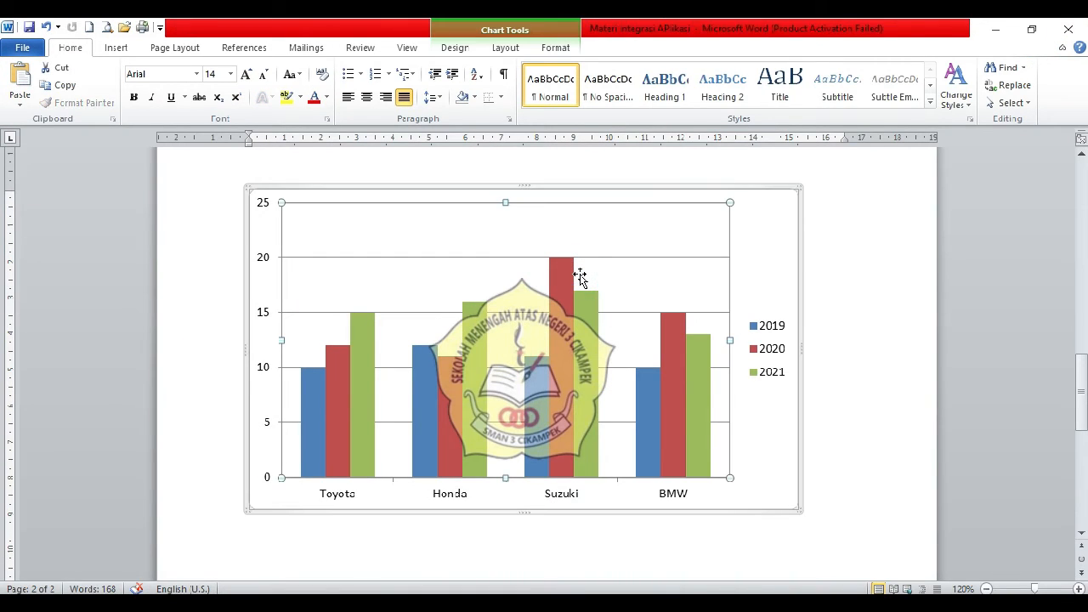
click(765, 244)
key(Delete)
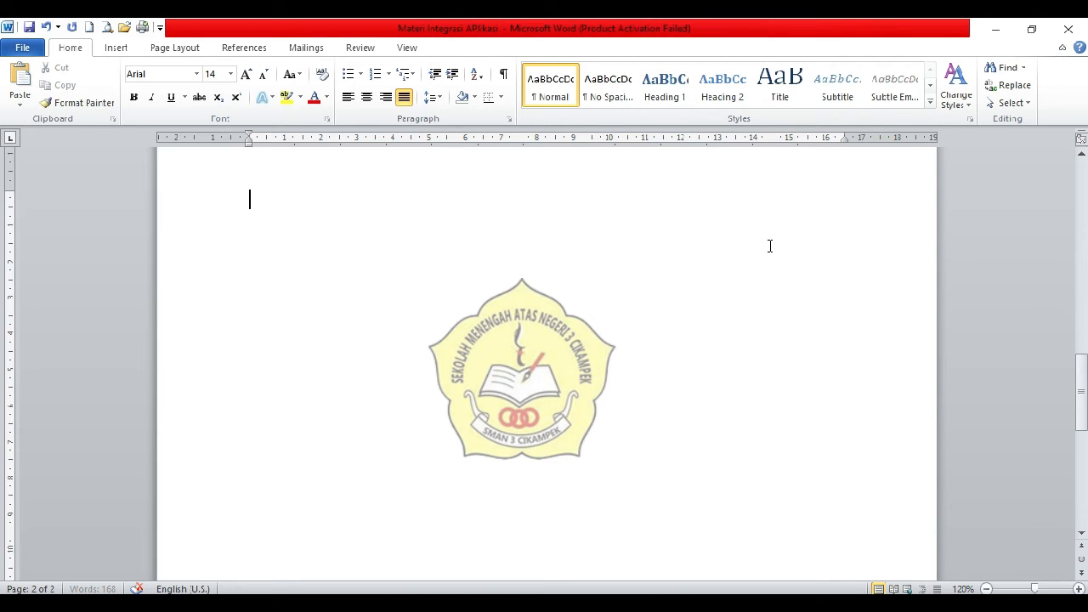
Switch to Excel with a blank workbook for the Objek Linking & Embedding example.
scroll(631, 322, up, 10)
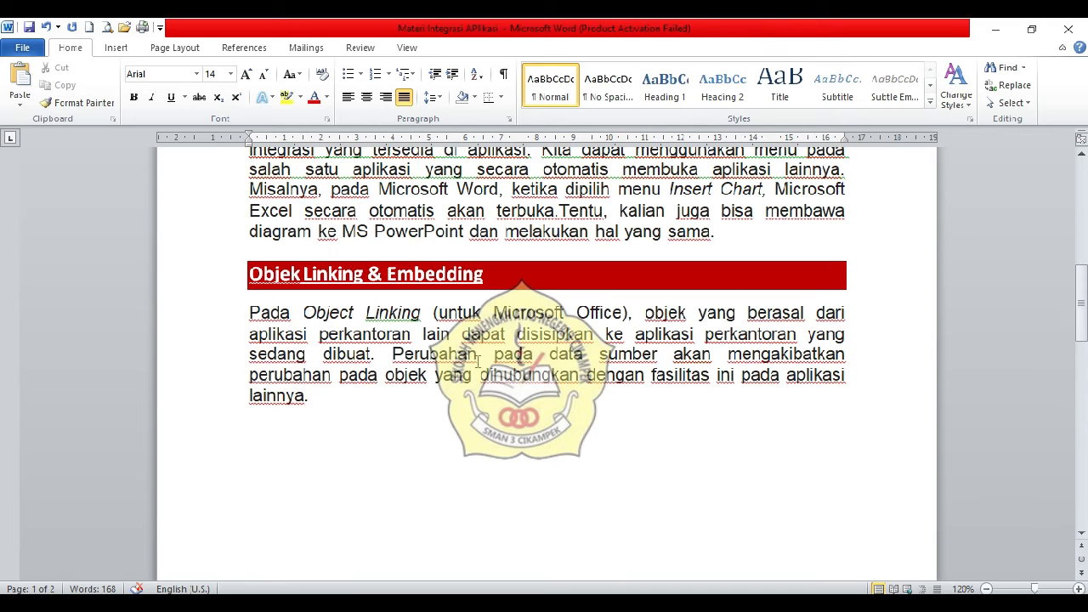
scroll(477, 361, down, 10)
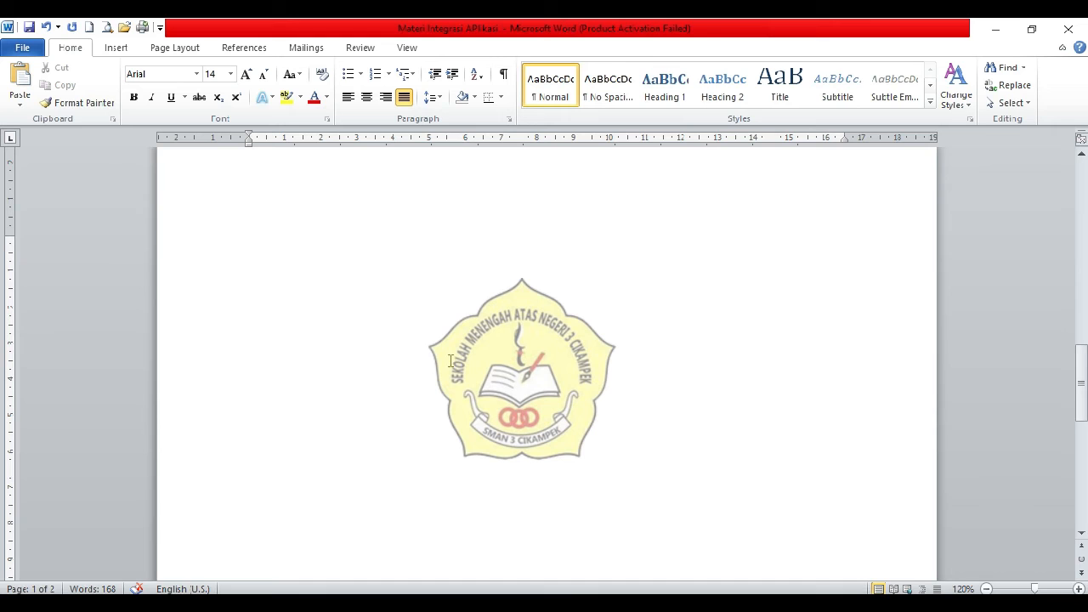
click(51, 589)
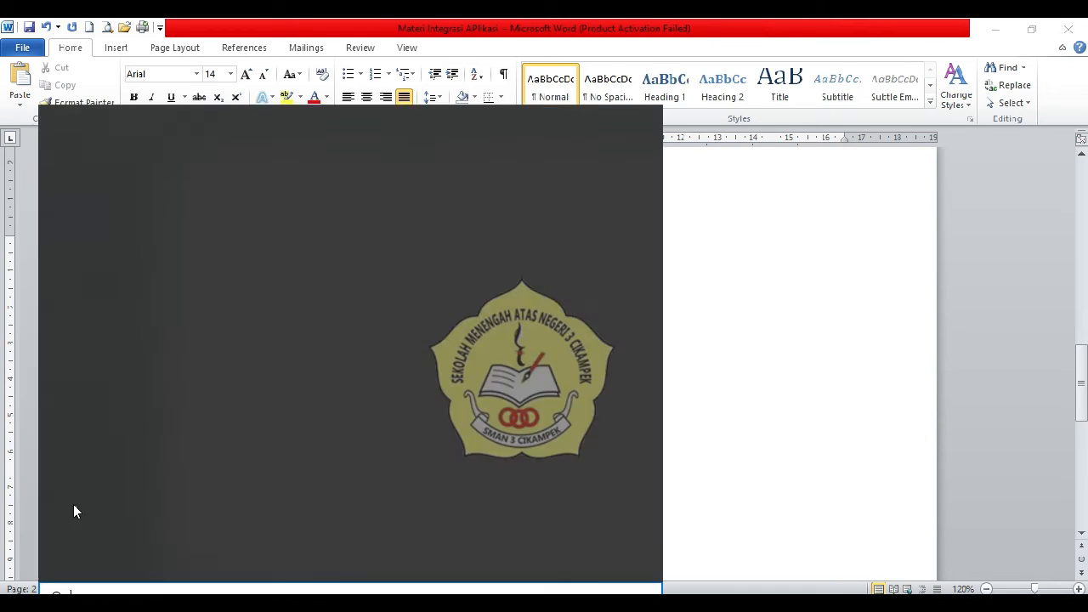
click(126, 208)
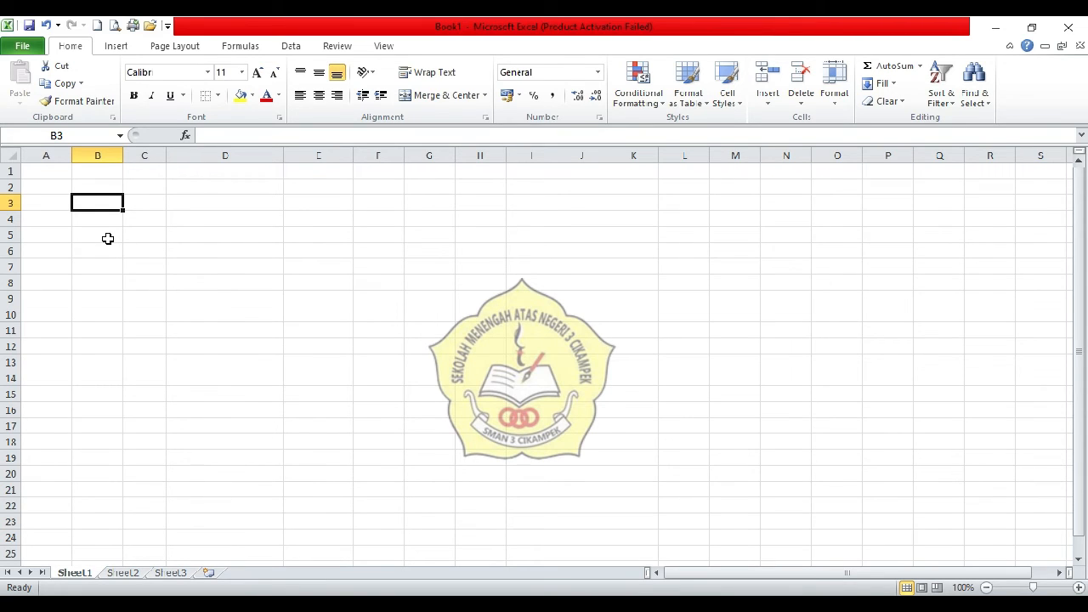
Enter the headers No., Nama Siswa and Nilai in B3:D3 and widen column C to fit its header.
text(N)
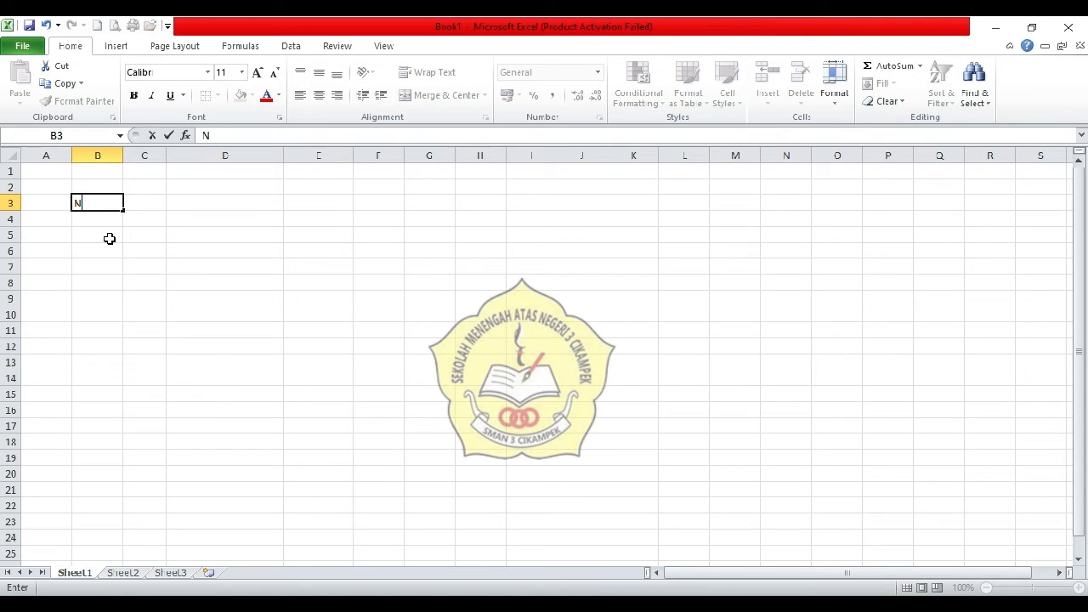
text(o.)
key(Tab)
text(Nama)
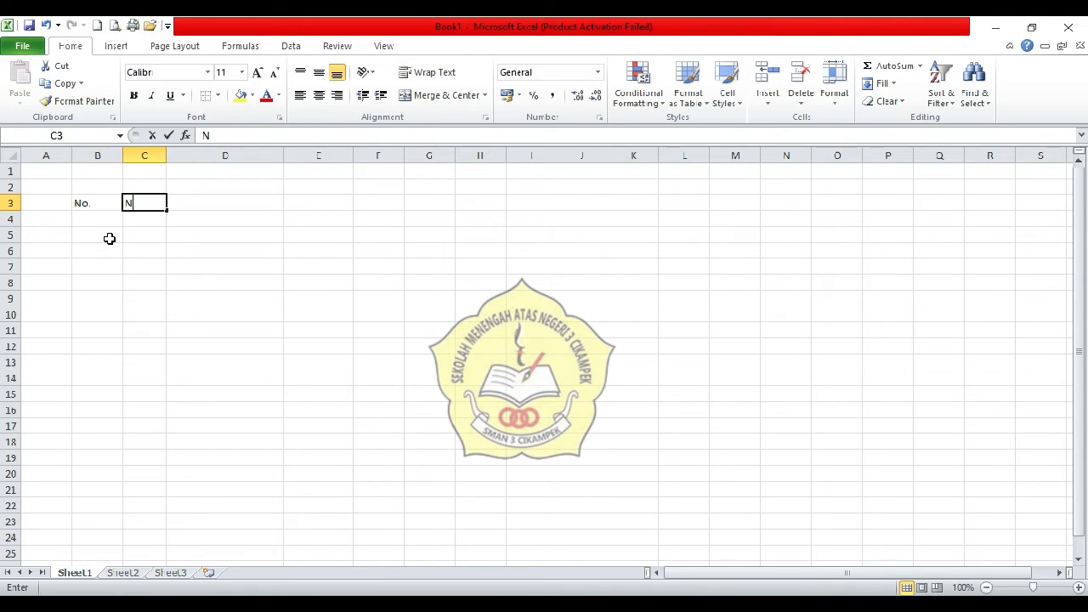
text(swa)
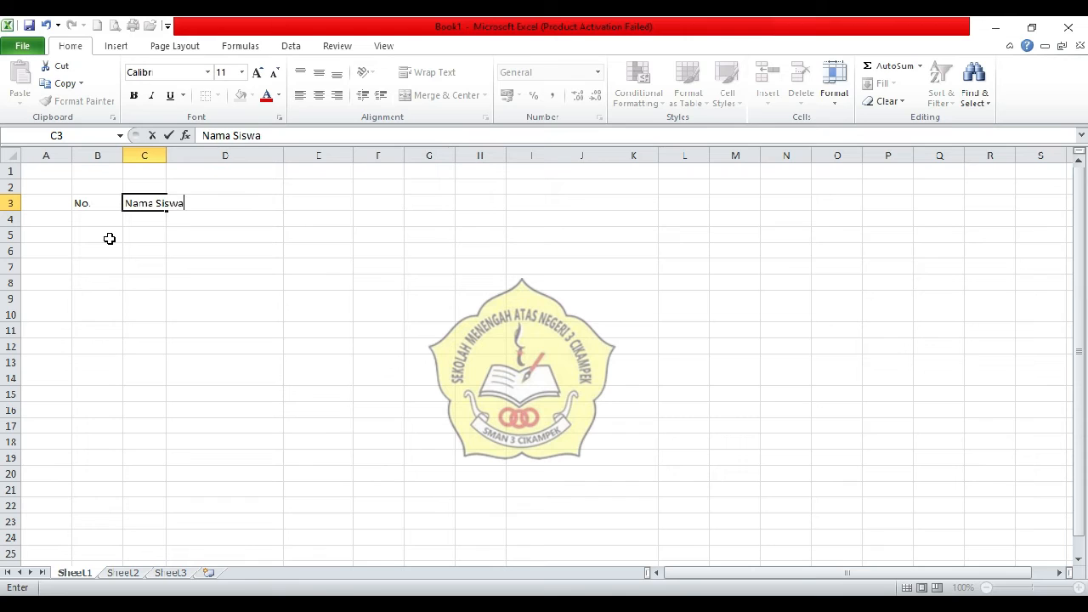
key(Tab)
text(Ni)
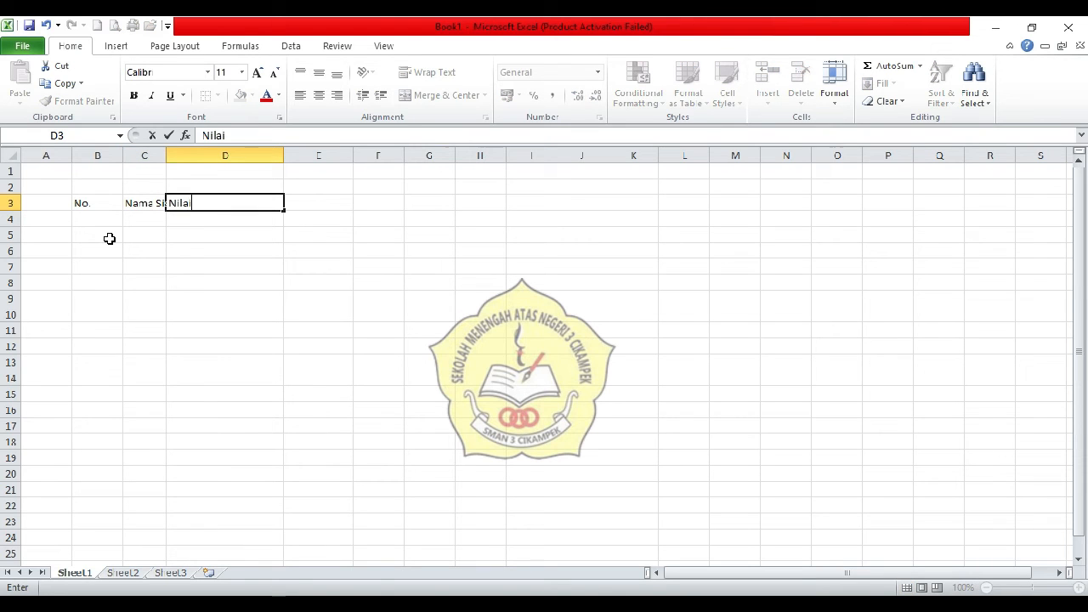
click(144, 236)
drag(165, 156, 253, 171)
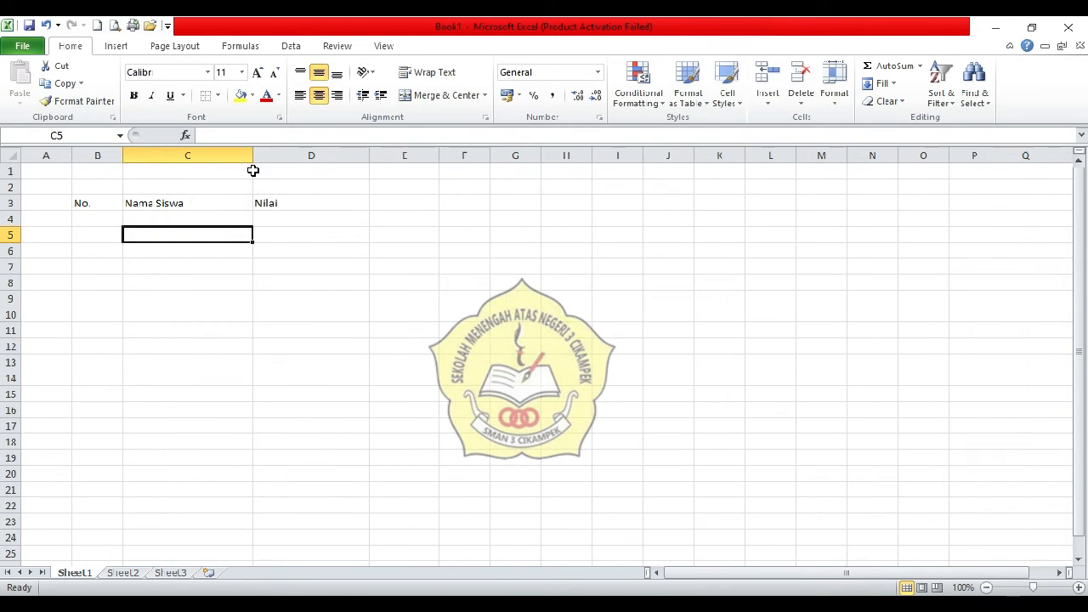
Number the table rows 1 to 5 in cells B4:B8.
click(1078, 587)
click(1078, 587)
click(1078, 587)
click(1078, 588)
click(1078, 587)
click(1078, 588)
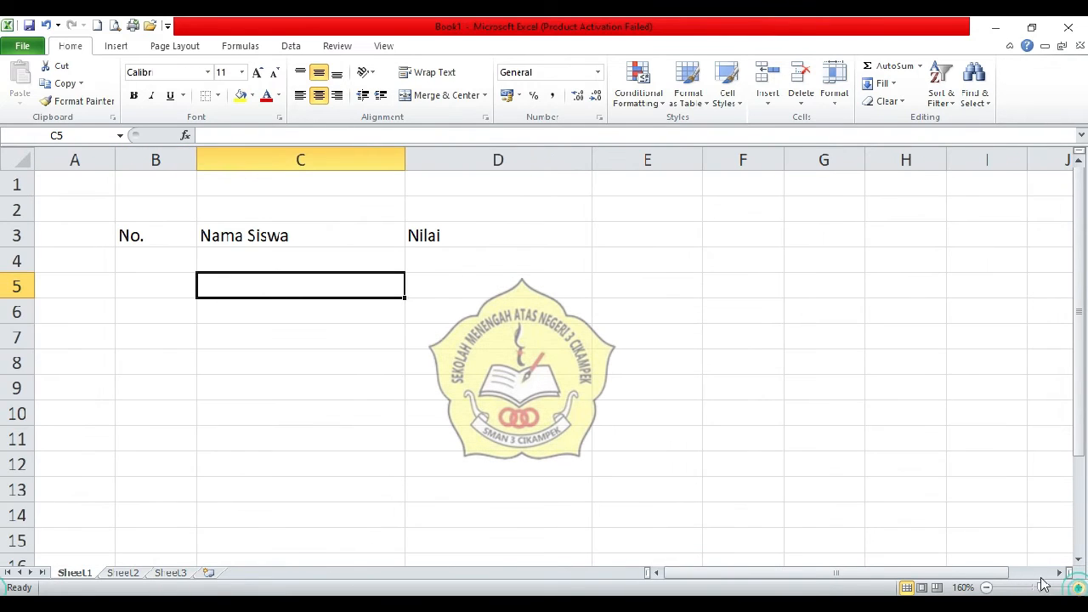
click(177, 256)
text(1)
key(Return)
text(2)
key(Return)
text(3)
key(Return)
text(4)
key(Return)
text(5)
key(Return)
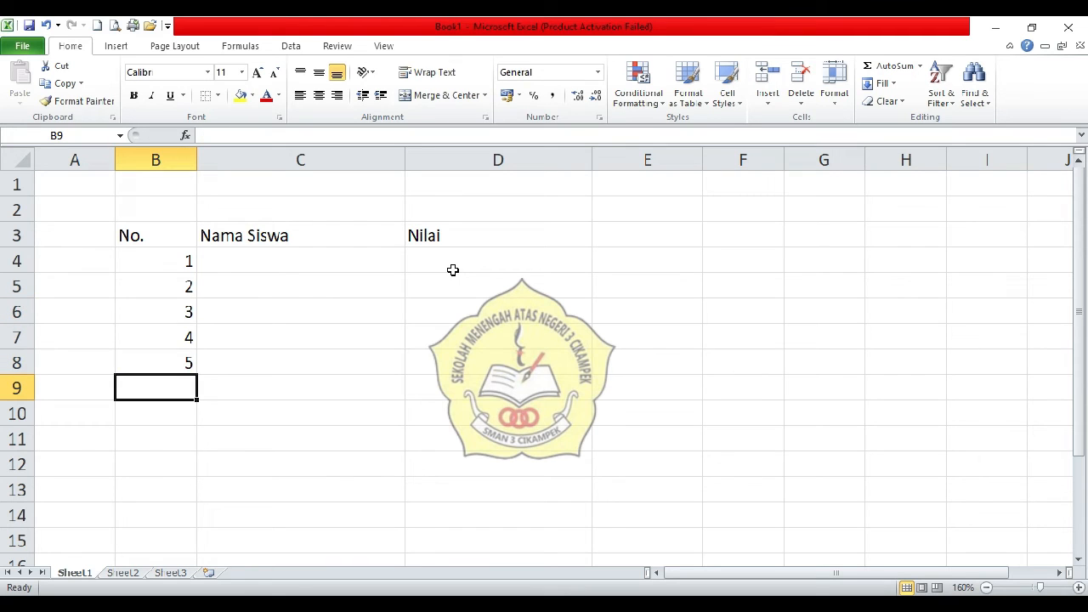
Fill cells C4:C8 under Nama Siswa with the five students' names.
key(Up)
key(Up)
key(Up)
key(Up)
key(Up)
key(Right)
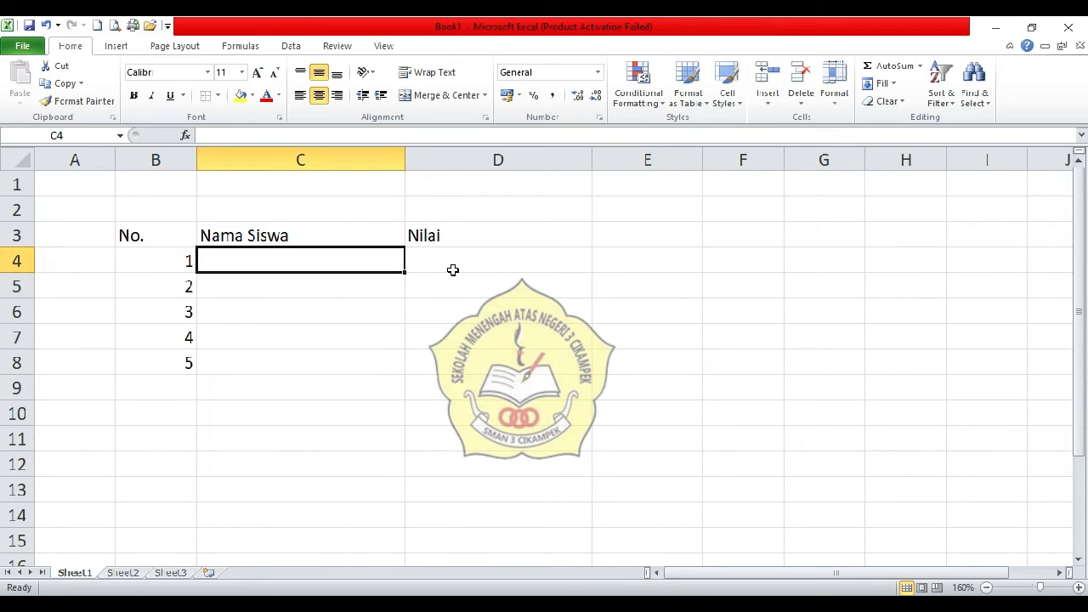
text(Andi)
key(Return)
text(Budi)
key(Return)
text(Cepi)
key(Return)
text(Deni)
key(Return)
text(Eka)
key(Return)
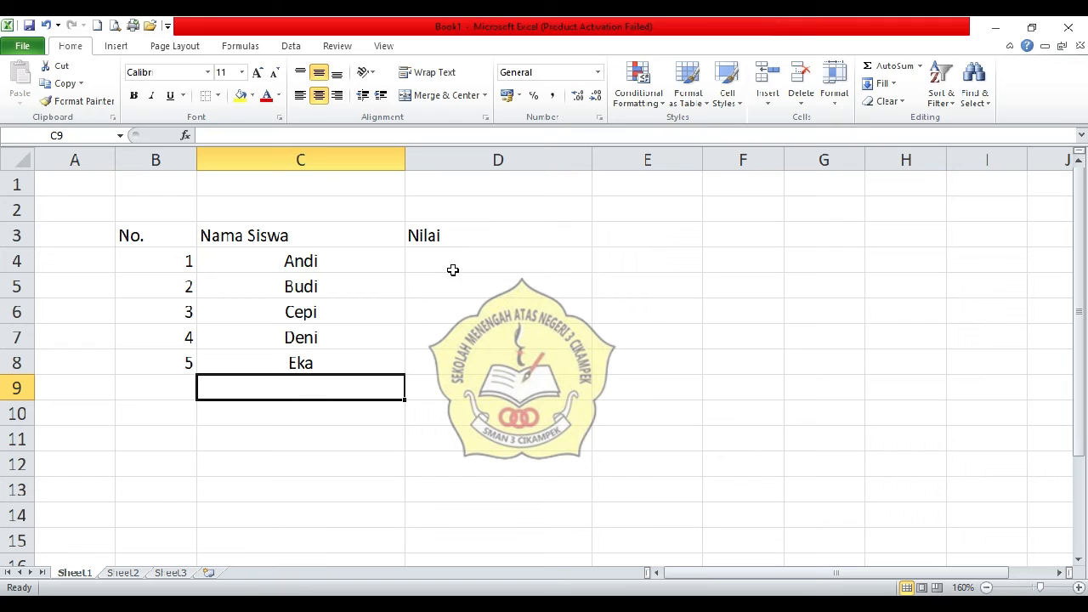
Enter the scores 90, 89, 98, 87 and 88 in cells D4:D8 under Nilai.
click(453, 270)
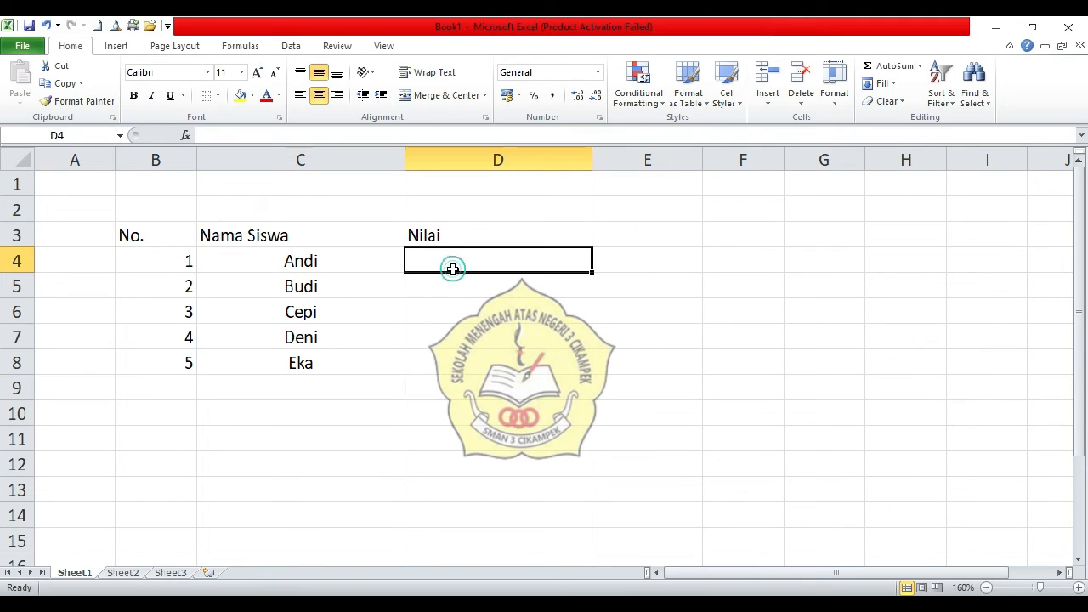
text(90)
click(448, 289)
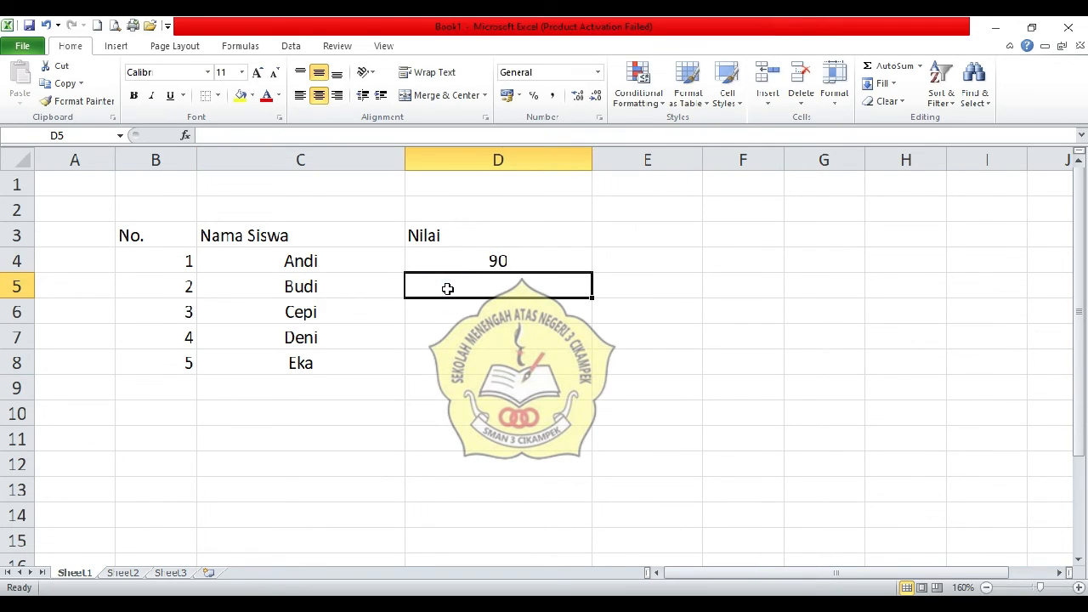
text(89)
click(444, 312)
text(98)
click(462, 336)
text(87)
click(472, 362)
text(88)
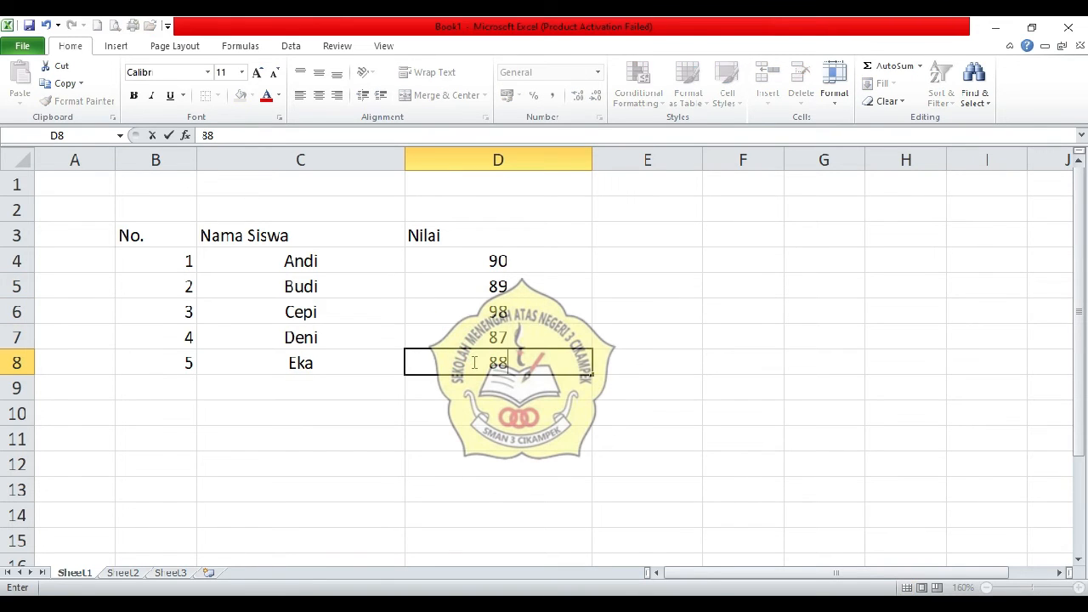
key(ctrl+Return)
Apply all borders to the table B3:D8 and narrow the Nama Siswa and Nilai columns.
drag(165, 243, 487, 366)
click(219, 95)
click(227, 222)
click(216, 261)
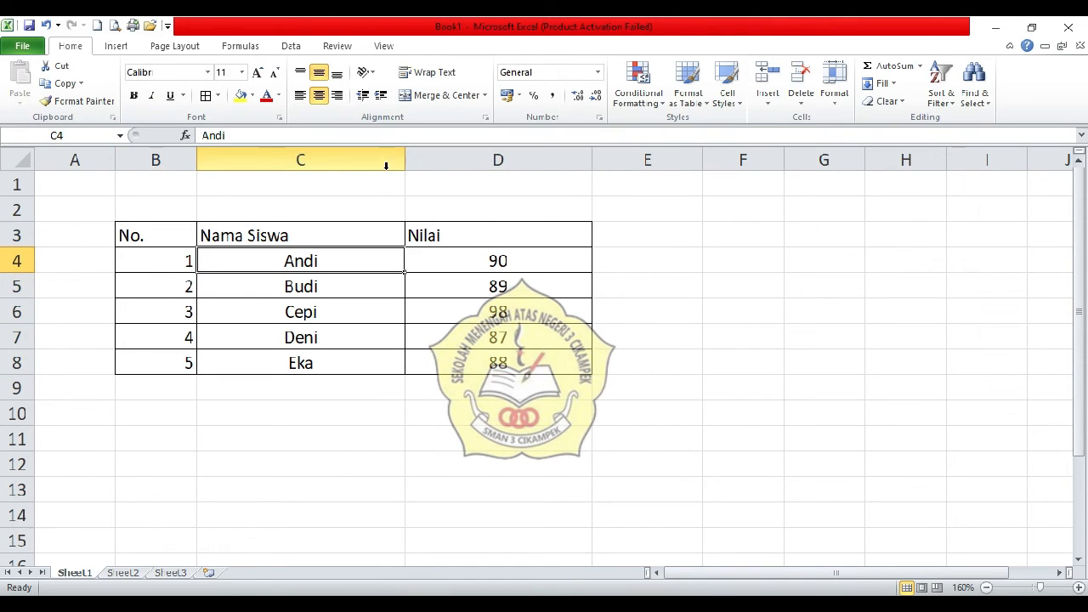
drag(403, 157, 363, 160)
drag(541, 159, 450, 202)
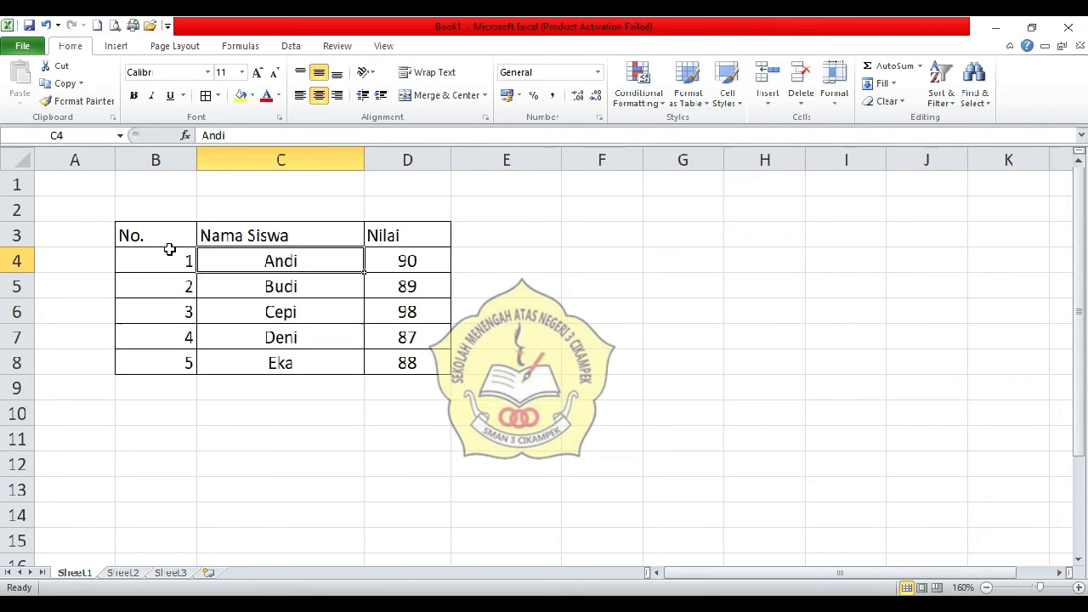
Centre the row numbers and the three header cells horizontally and vertically.
drag(153, 260, 170, 364)
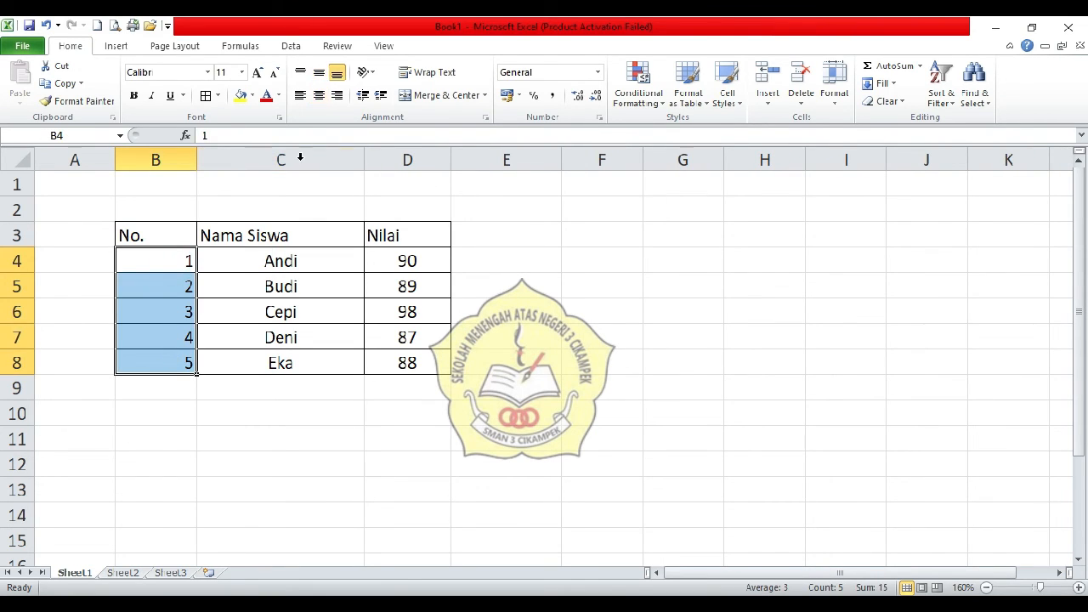
click(319, 95)
click(319, 72)
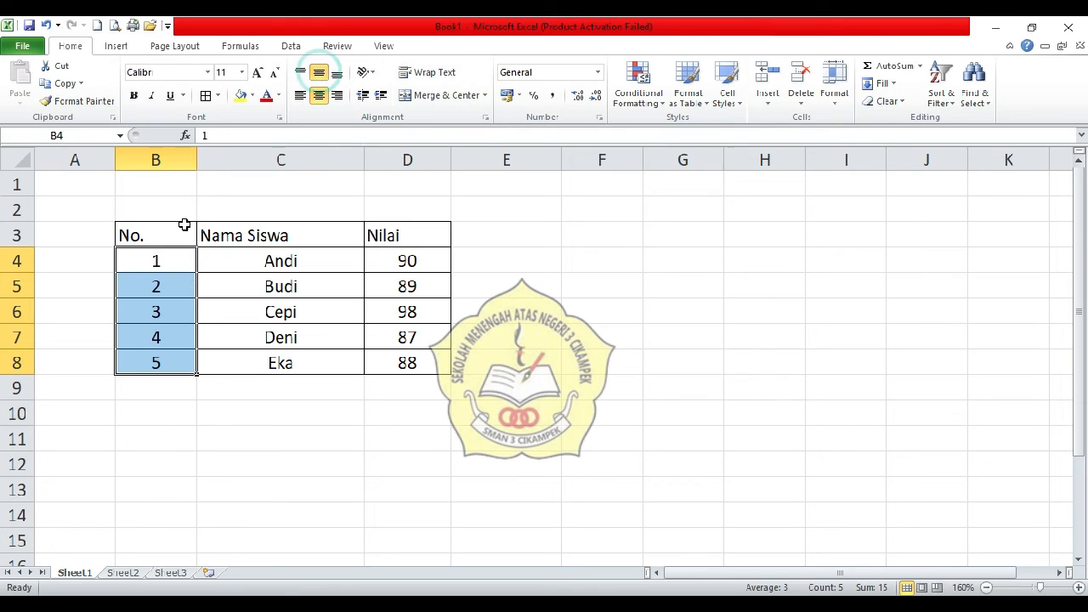
click(179, 219)
click(319, 72)
click(319, 96)
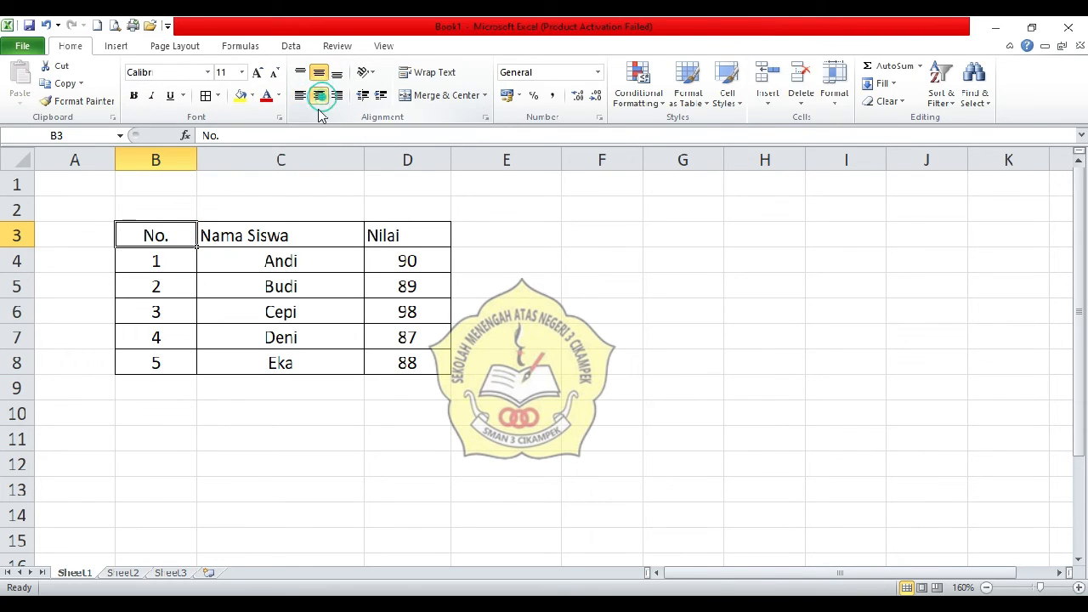
drag(285, 233, 378, 235)
click(319, 95)
click(319, 72)
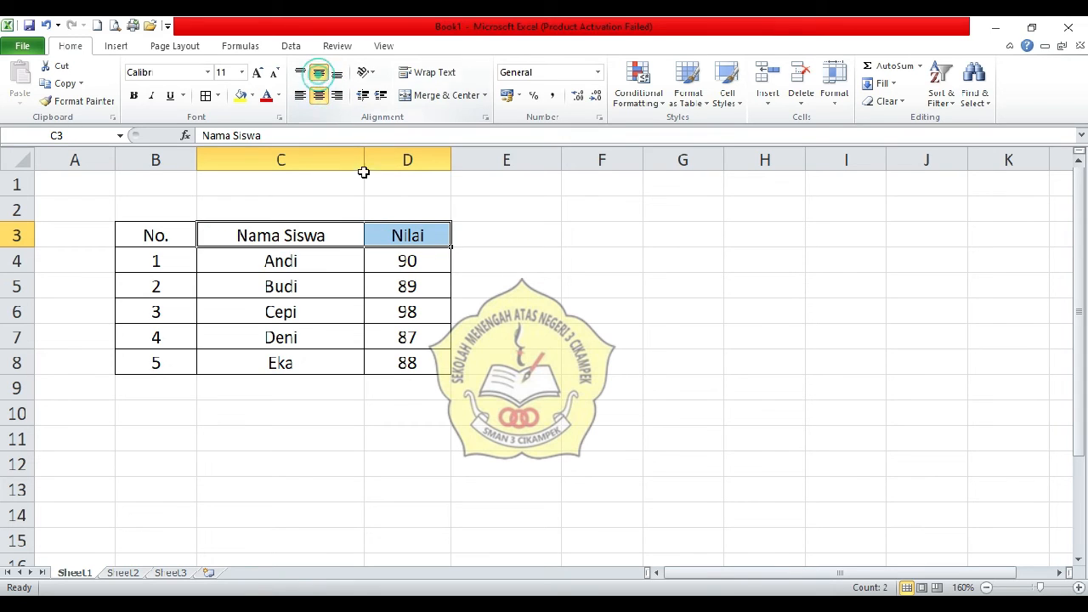
click(525, 311)
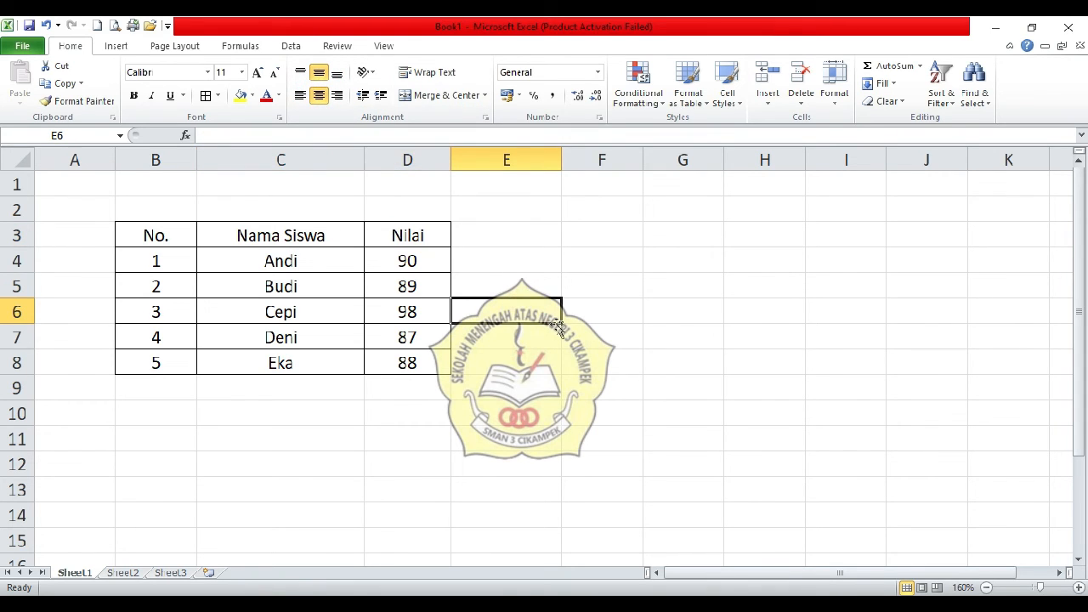
Bring up a blank Word document in a maximized window and return to the Excel workbook.
click(255, 604)
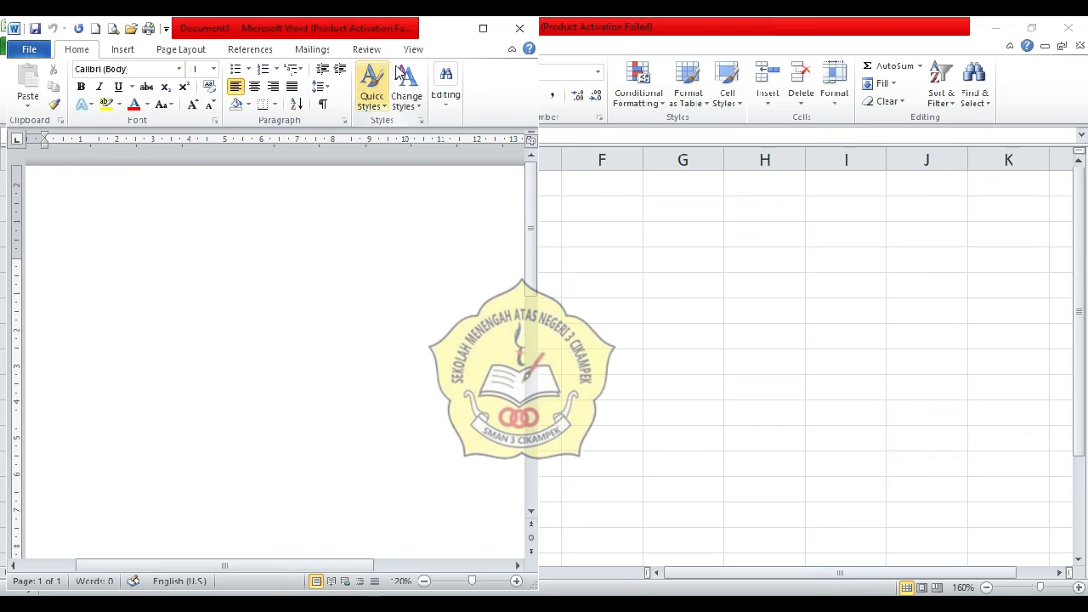
click(483, 34)
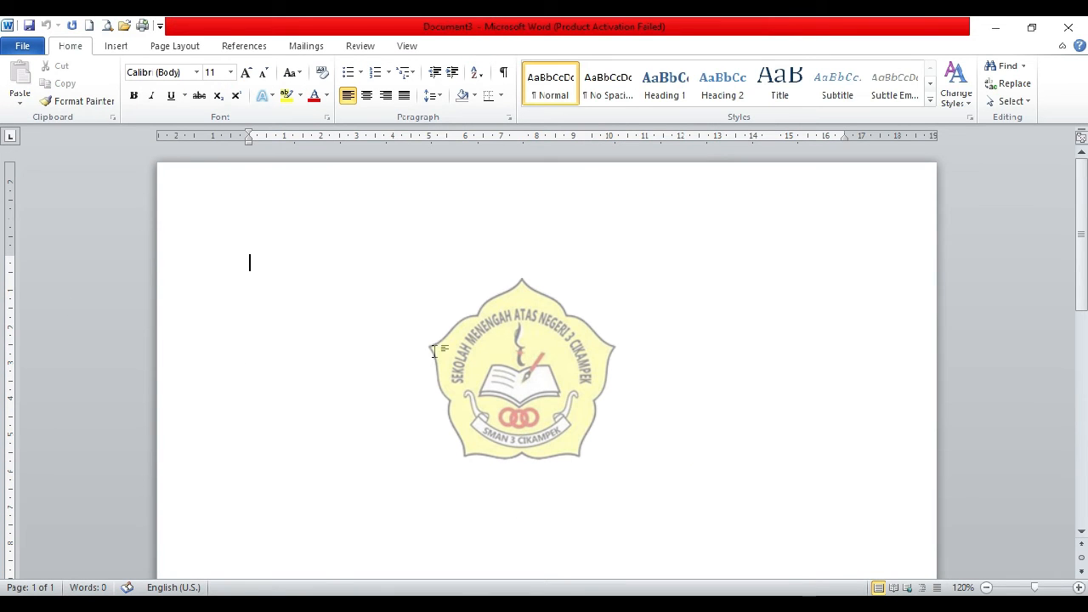
click(451, 603)
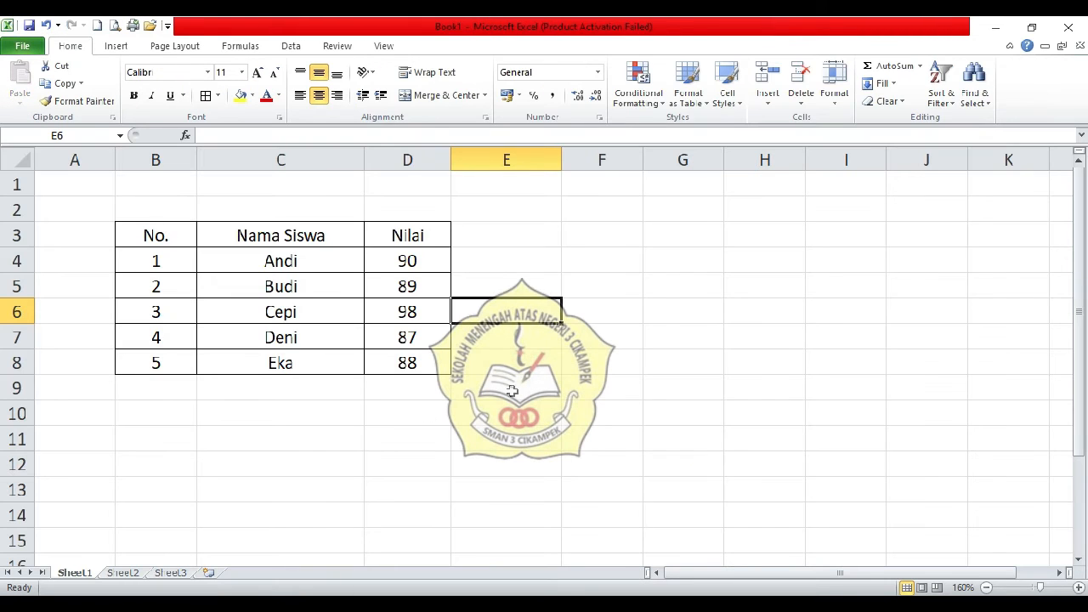
click(565, 369)
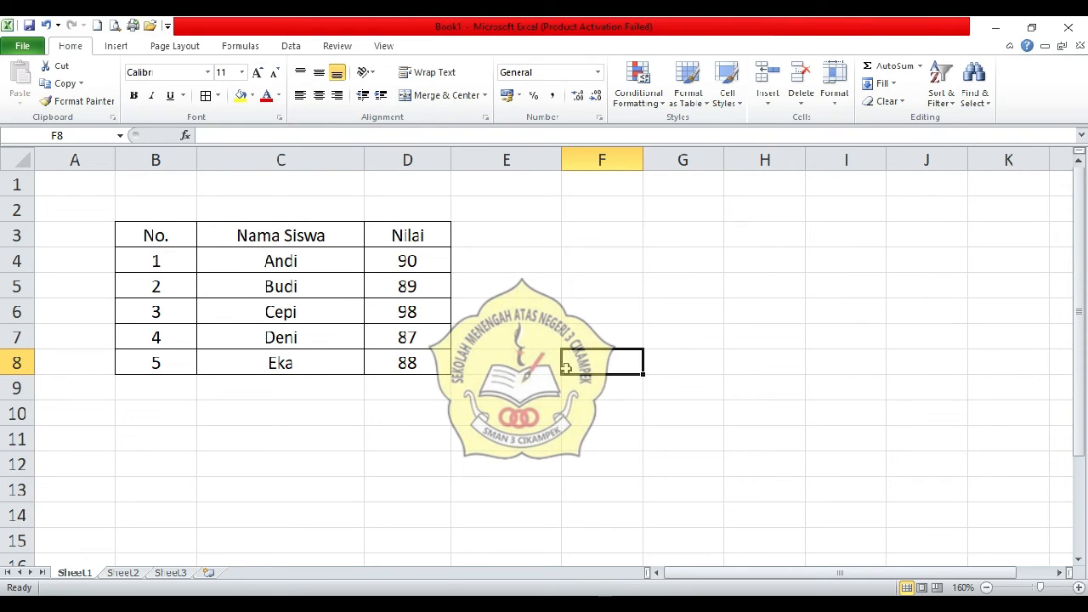
click(419, 263)
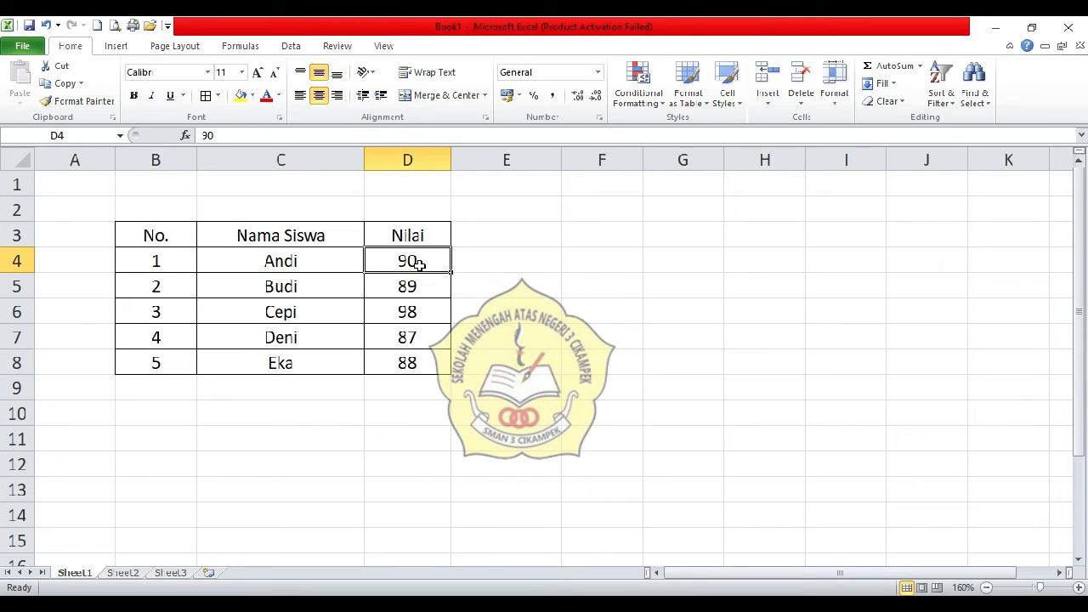
click(536, 328)
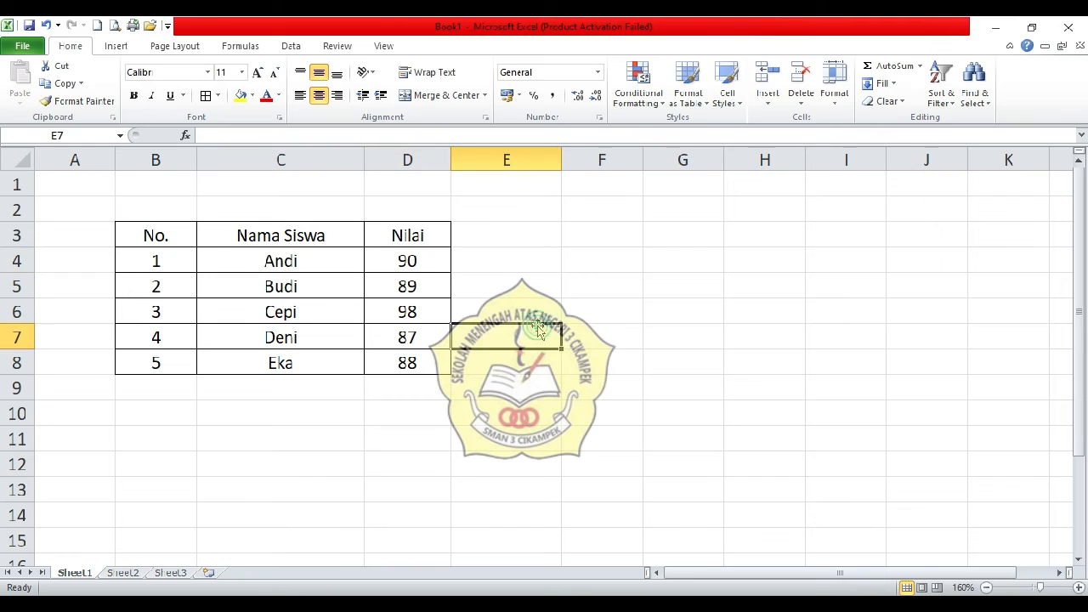
Copy the Excel table B3:D8 and paste it into the blank Word document with Link & Keep Source Formatting.
drag(139, 233, 407, 360)
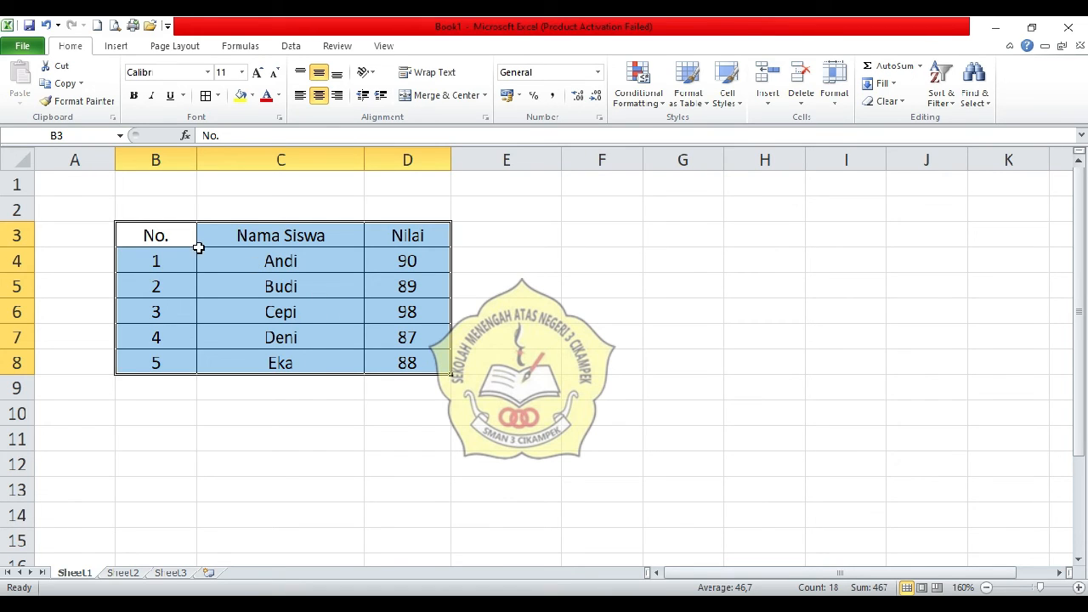
click(65, 82)
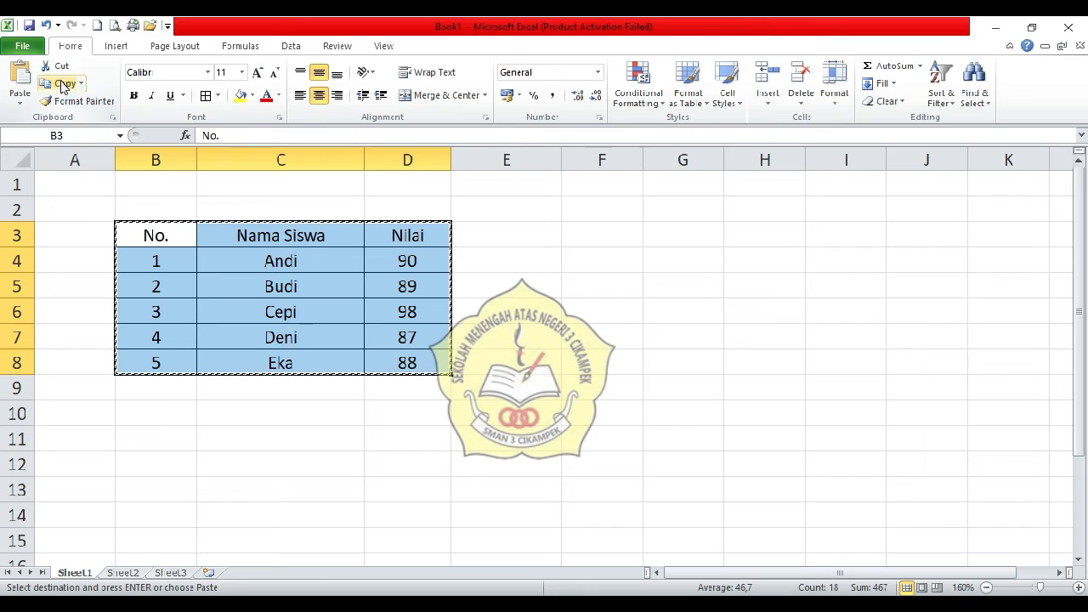
click(326, 604)
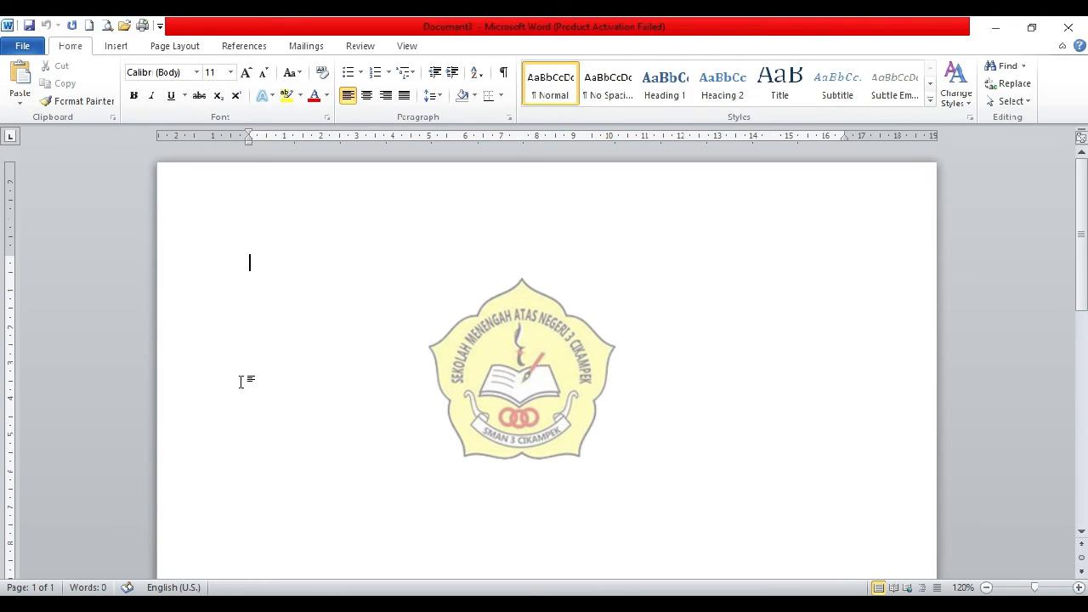
right_click(263, 264)
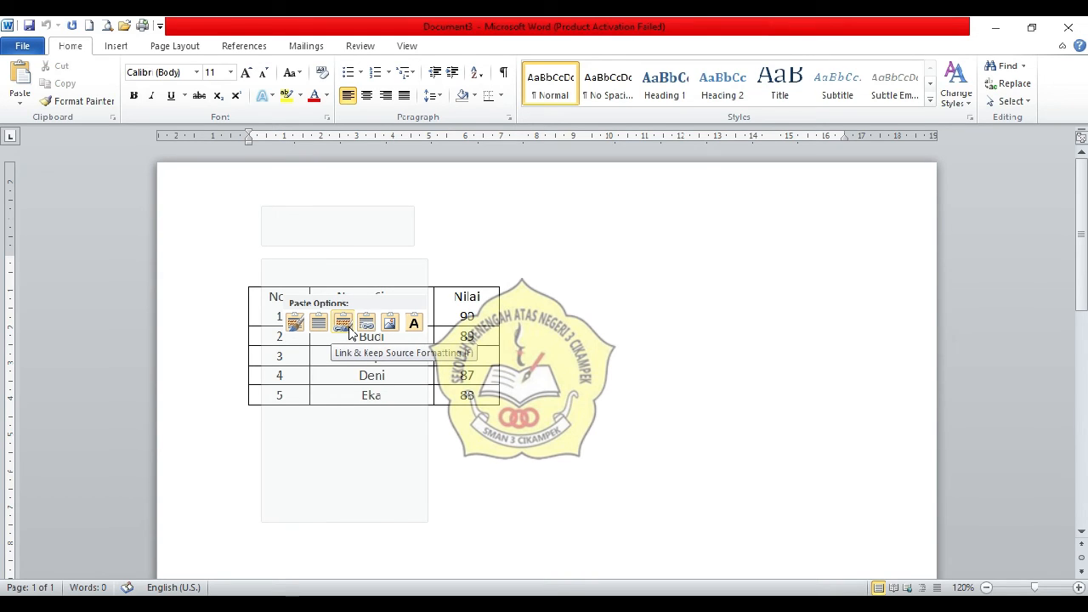
click(349, 330)
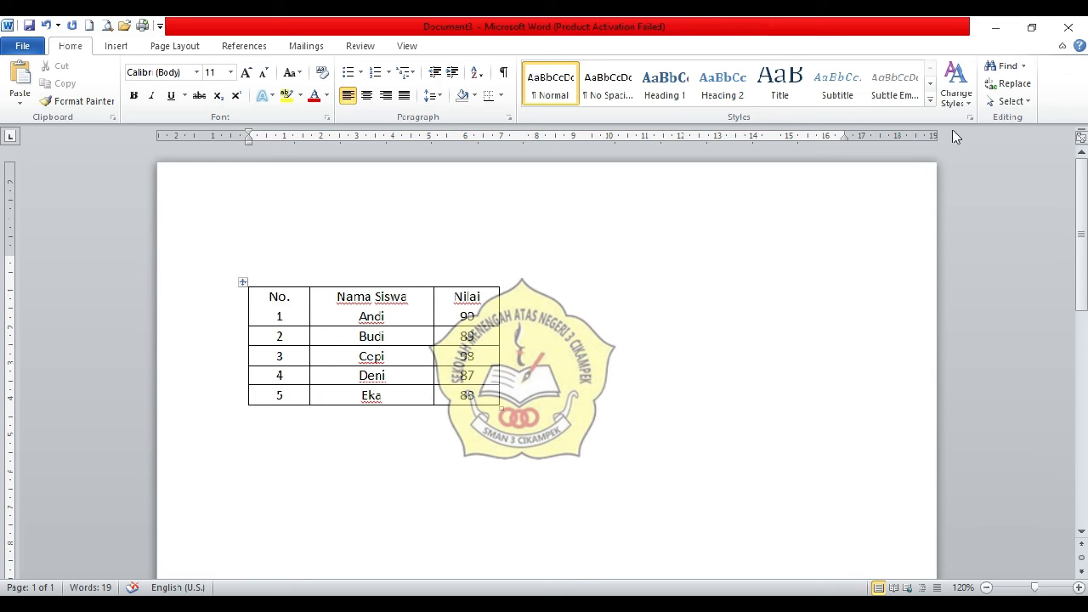
Restore the Word and Excel windows to a side-by-side view and cancel the copy marquee around the Excel table.
click(1032, 27)
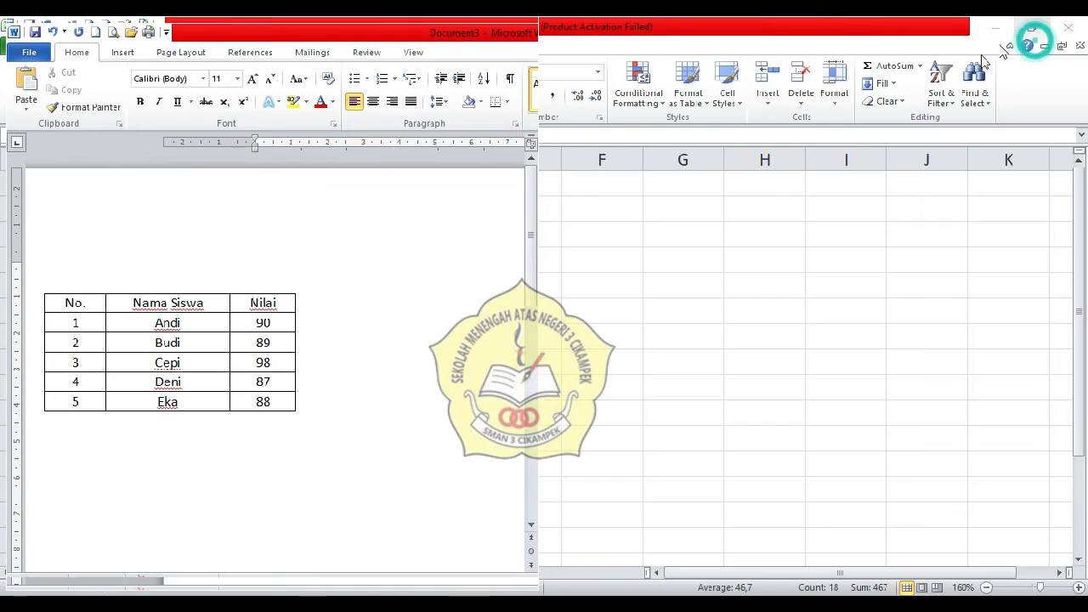
click(725, 257)
click(1032, 27)
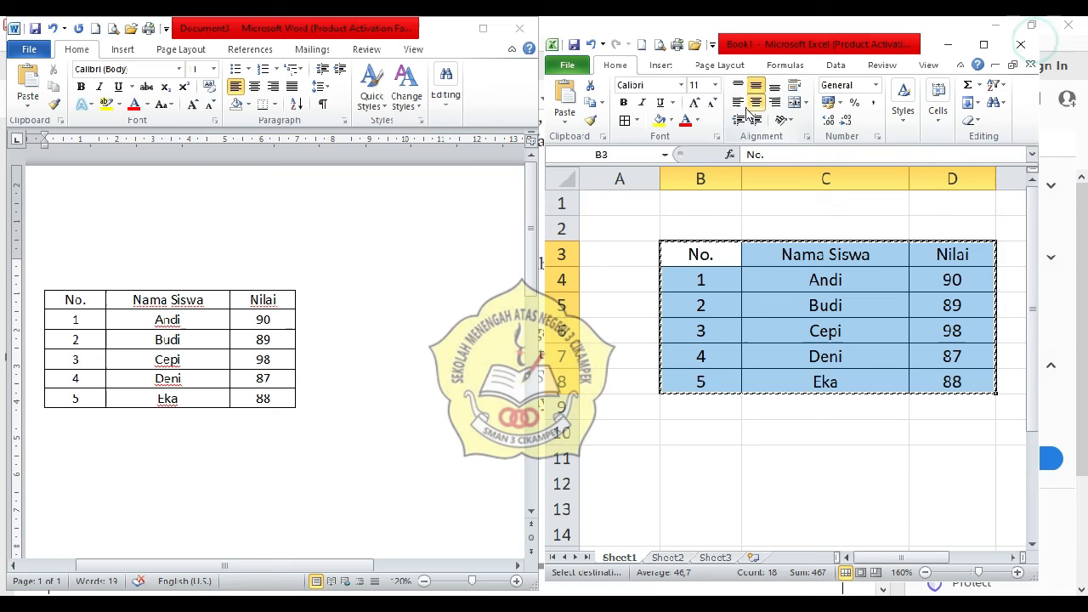
click(781, 277)
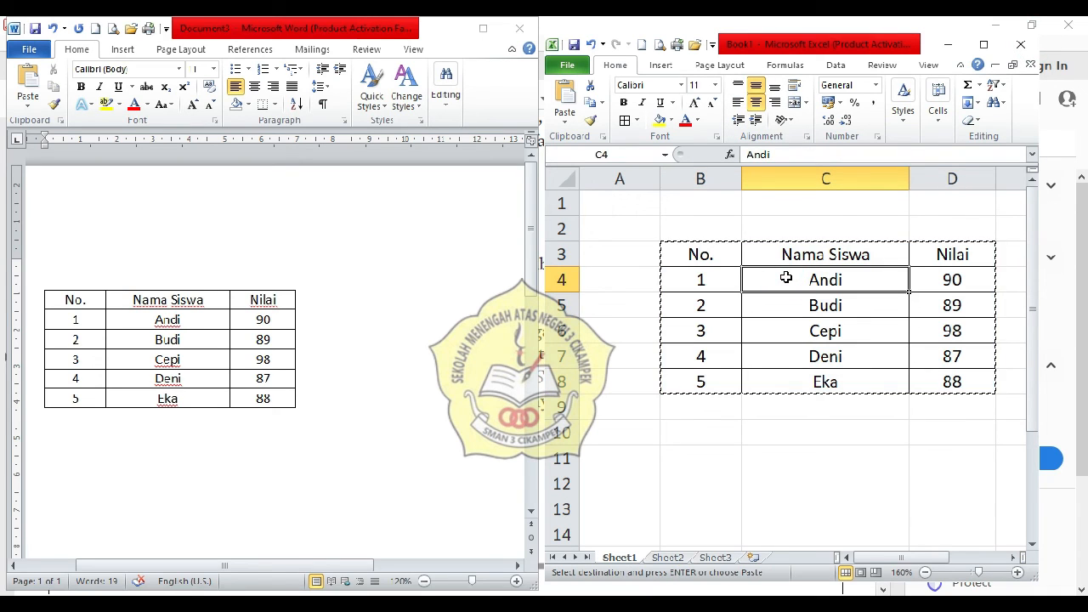
key(Escape)
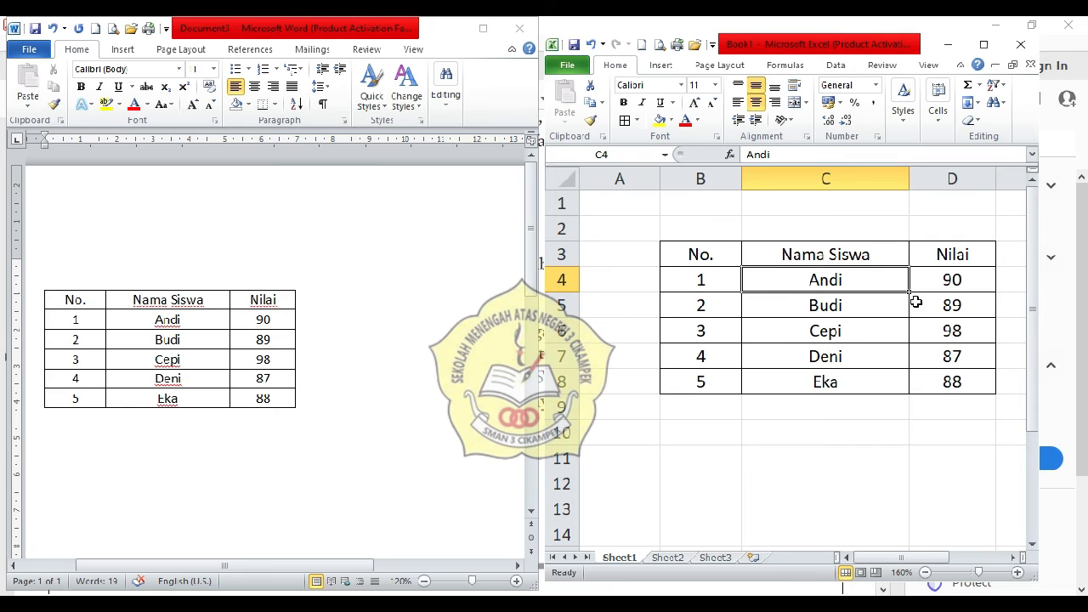
Set the second student's Nilai score in cell D5 of the Excel table to 100.
click(952, 279)
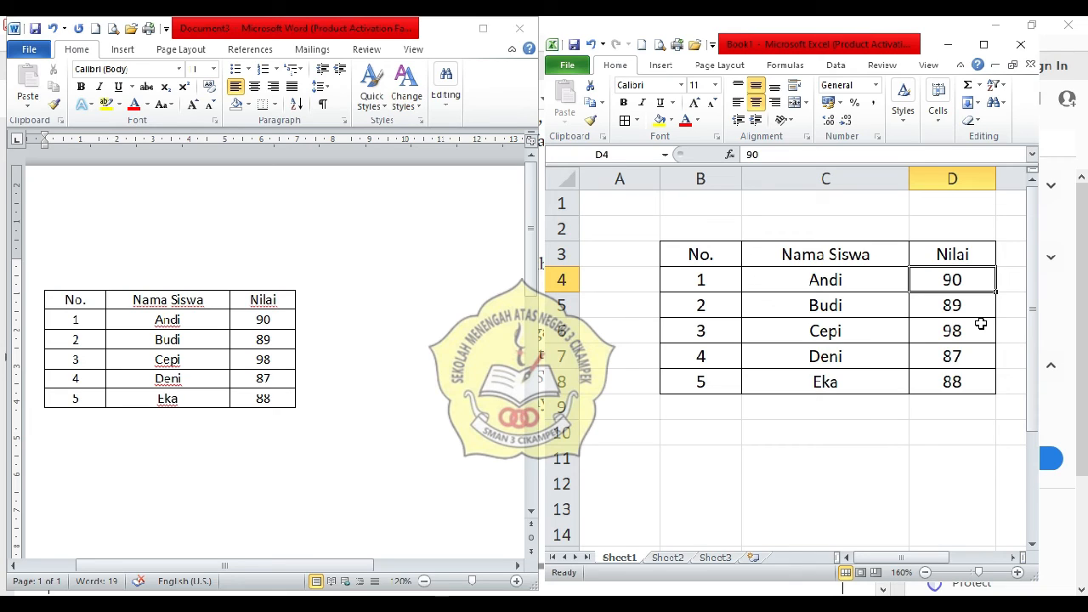
click(953, 307)
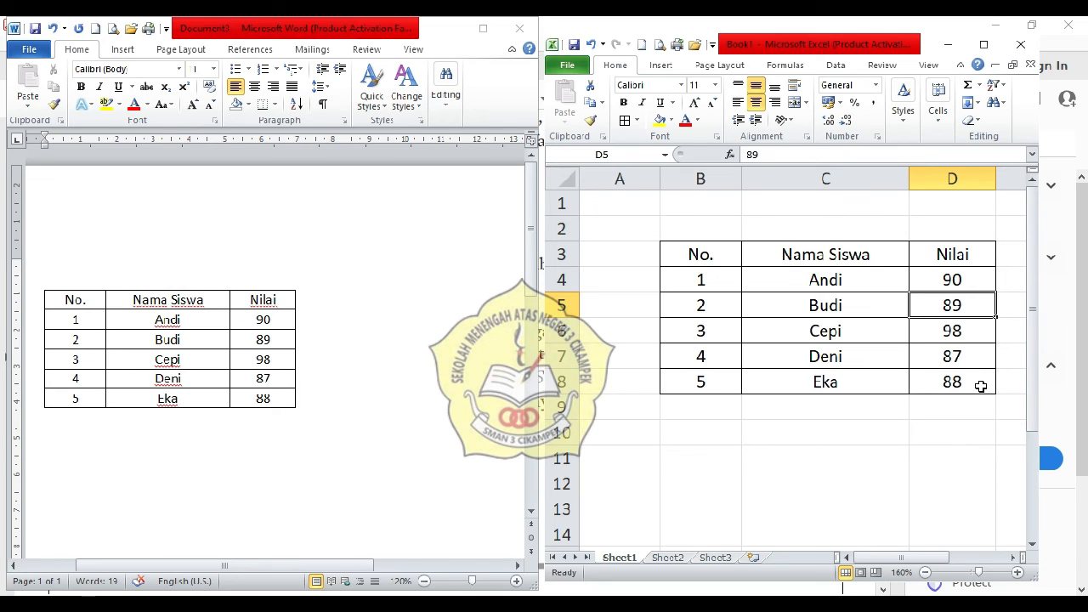
text(100)
click(954, 330)
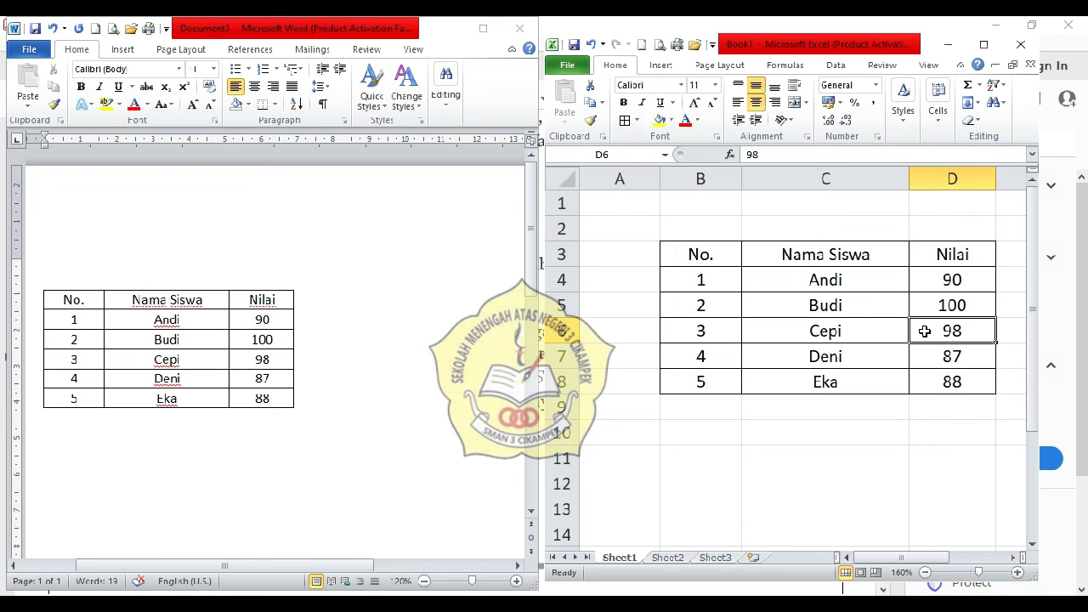
Replace the fourth student's name in cell C7 of the Excel table with a different first name.
click(866, 357)
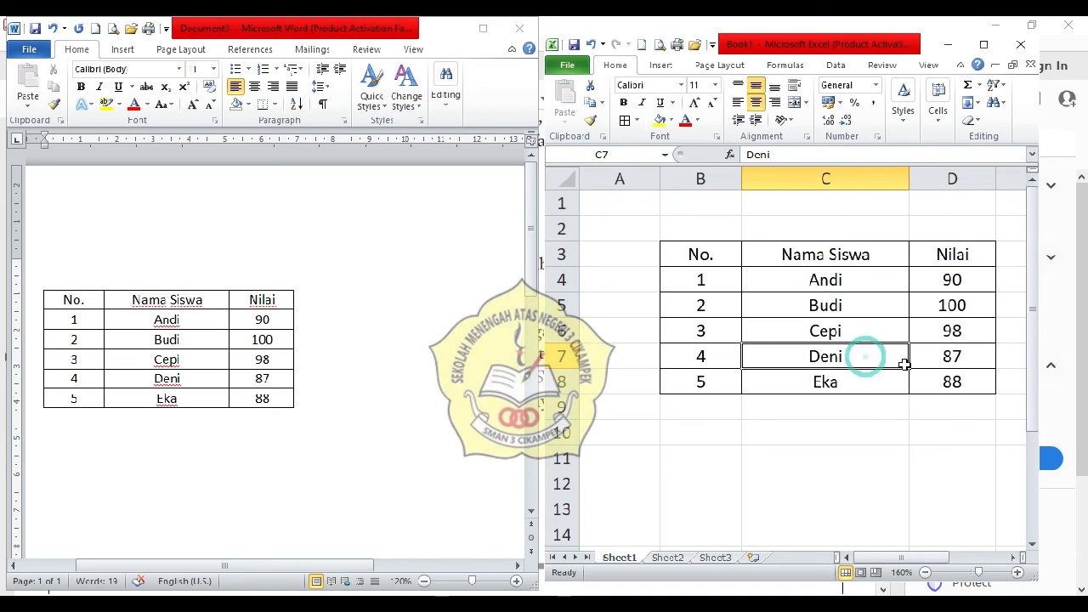
text(D)
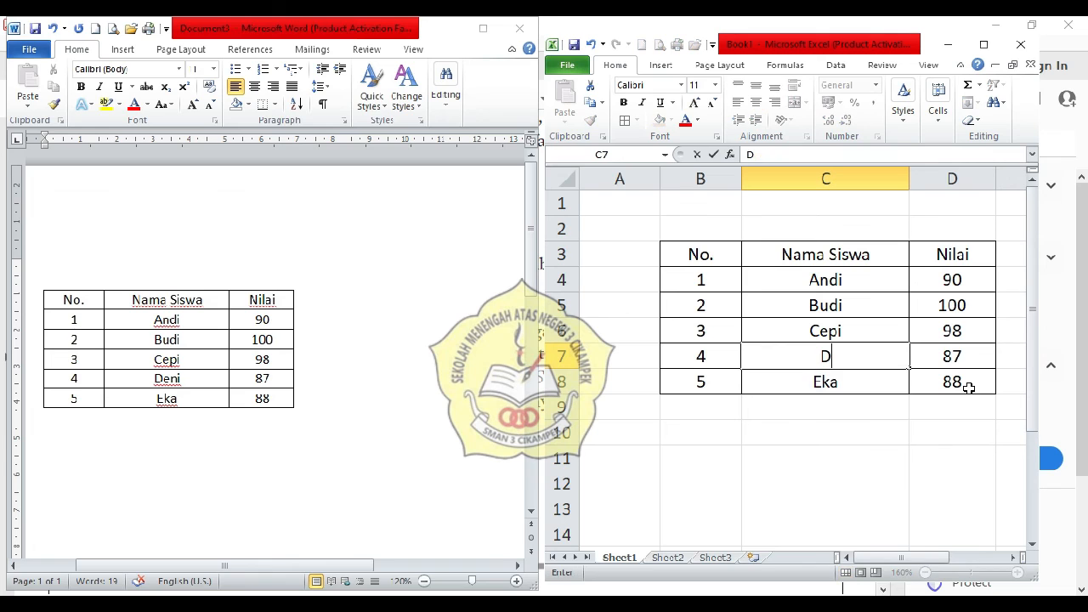
text(ani)
click(932, 357)
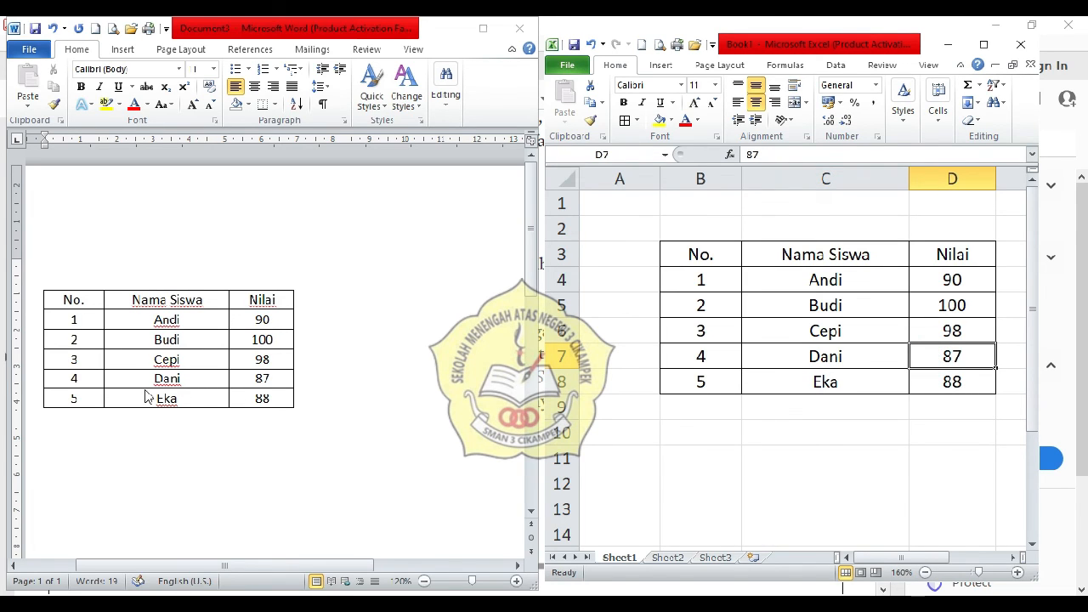